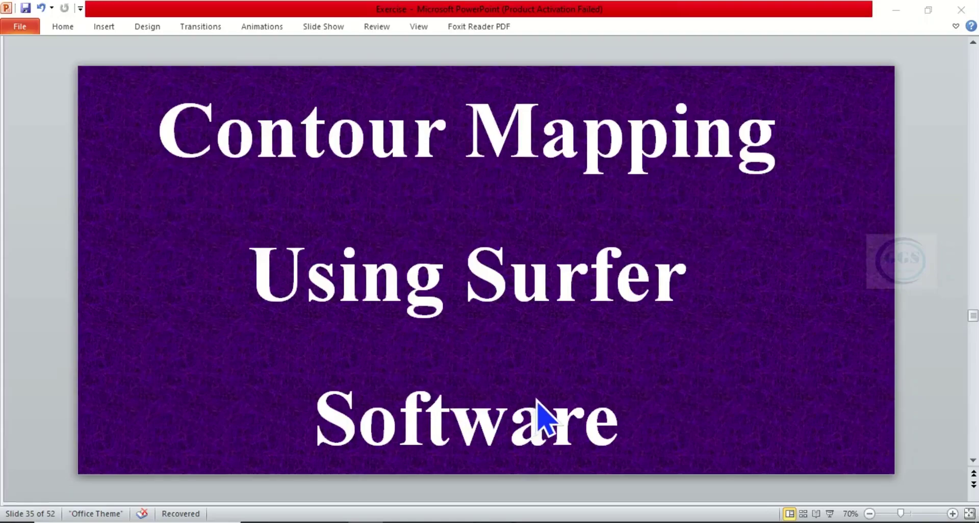
- Bring the Record workbook to the front using its Excel preview on the taskbar
{"action": "mouse_move", "coordinate": [574, 520]}
{"action": "left_click", "coordinate": [619, 498]}
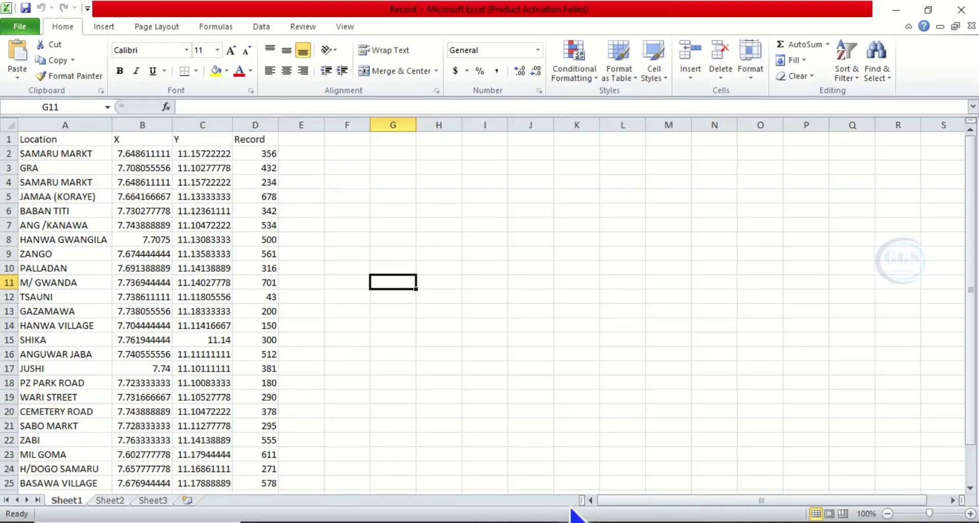
- Switch from Excel to the Surfer Plot1 window
{"action": "left_click", "coordinate": [505, 522]}
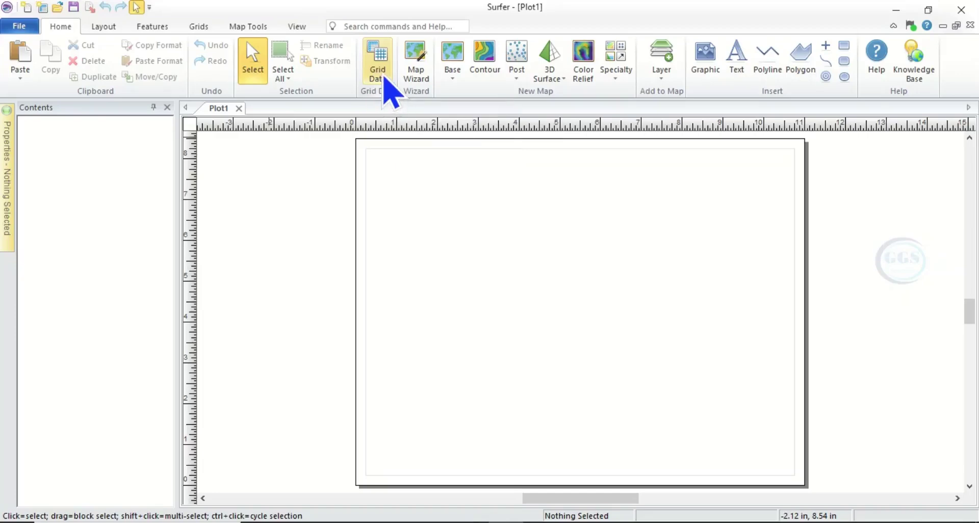
- Start Grid Data and pick Record.xlsx from the Desktop's EXERCISE folder as the data file
{"action": "left_click", "coordinate": [379, 75]}
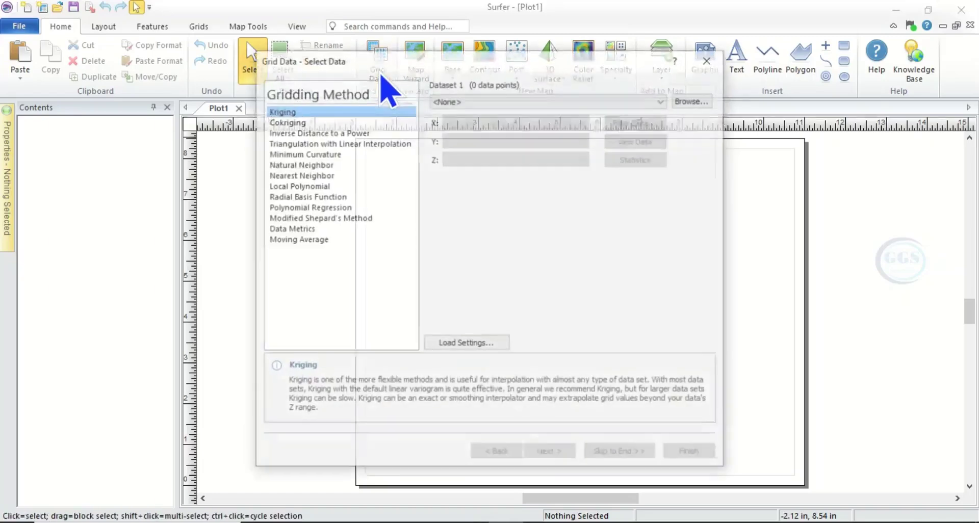
{"action": "left_click", "coordinate": [684, 106]}
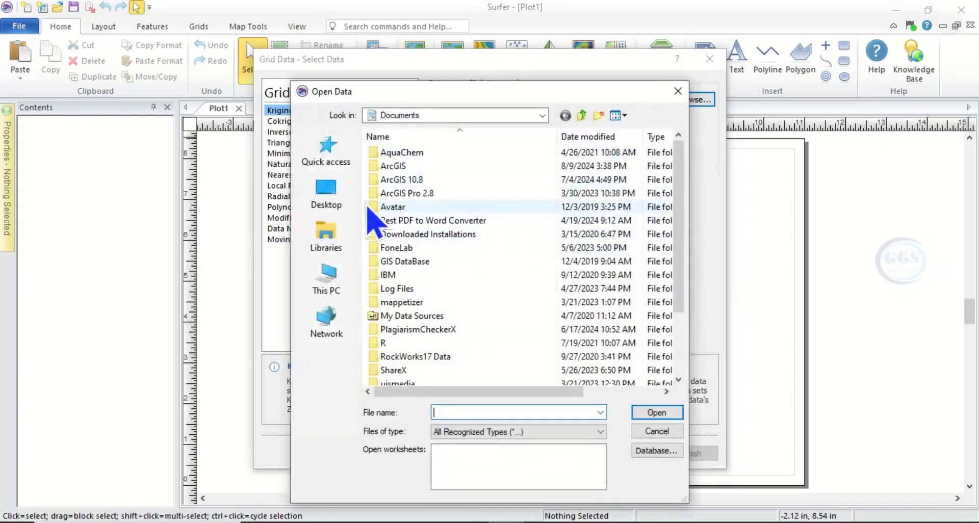
{"action": "left_click", "coordinate": [329, 194]}
{"action": "scroll", "coordinate": [456, 193], "scroll_direction": "down", "scroll_amount": 3}
{"action": "double_click", "coordinate": [435, 219]}
{"action": "scroll", "coordinate": [484, 234], "scroll_direction": "down", "scroll_amount": 12}
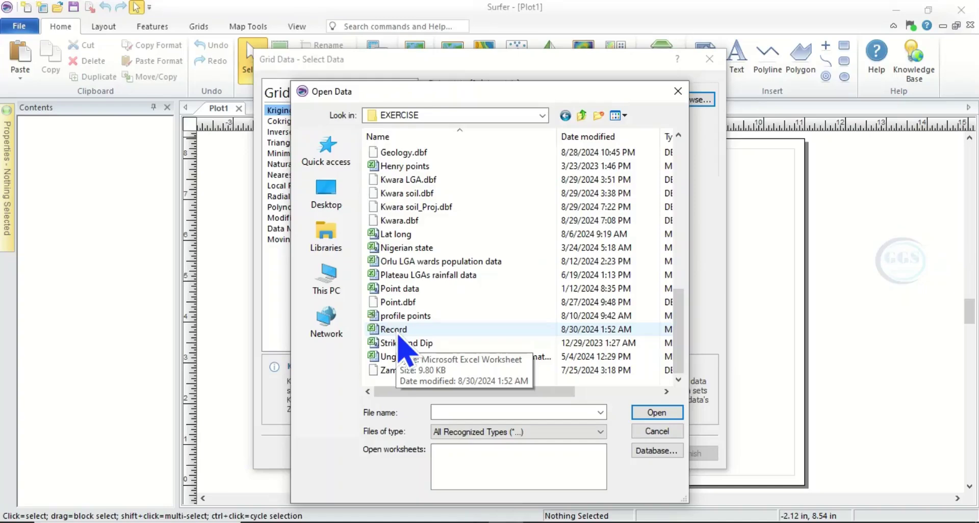
{"action": "left_click", "coordinate": [400, 341]}
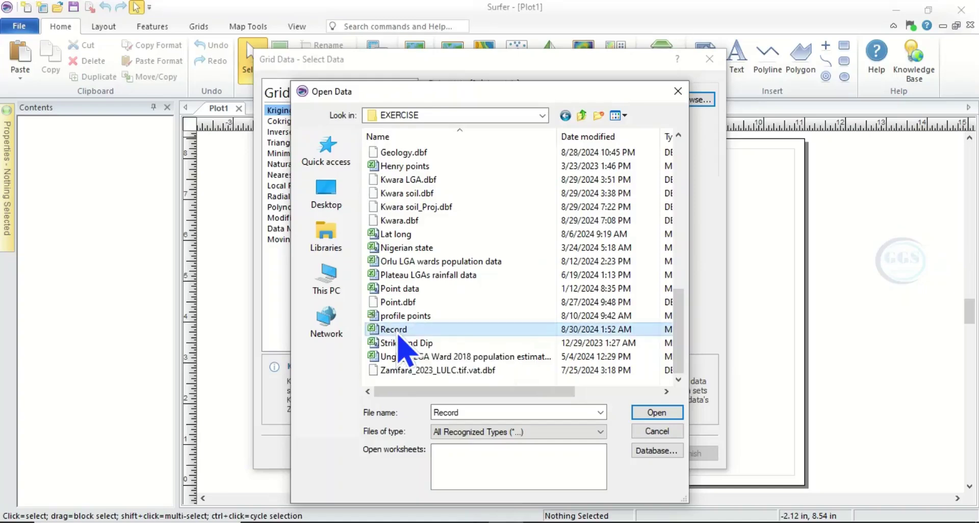
{"action": "left_click", "coordinate": [658, 415]}
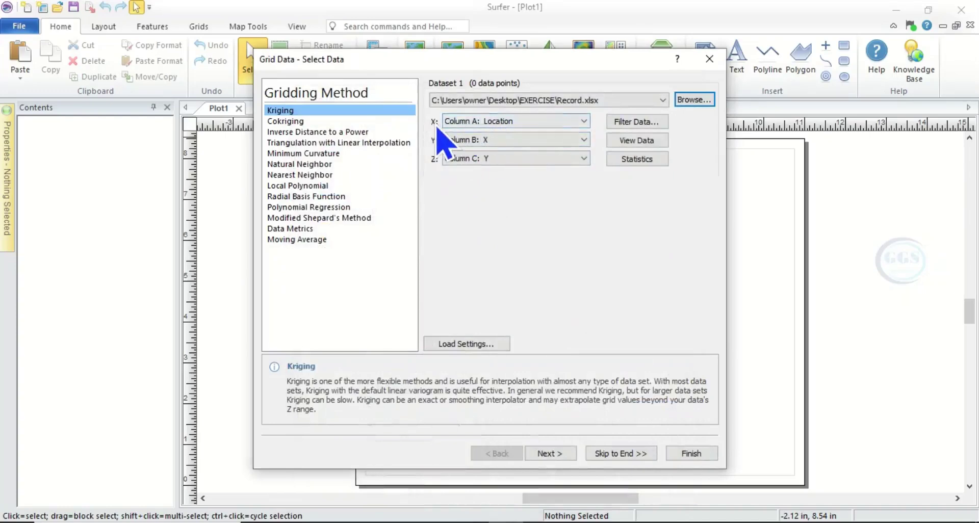
- Assign Column B: X to X, Column C: Y to Y and Column D: Record to Z
{"action": "left_click", "coordinate": [583, 122]}
{"action": "left_click", "coordinate": [479, 143]}
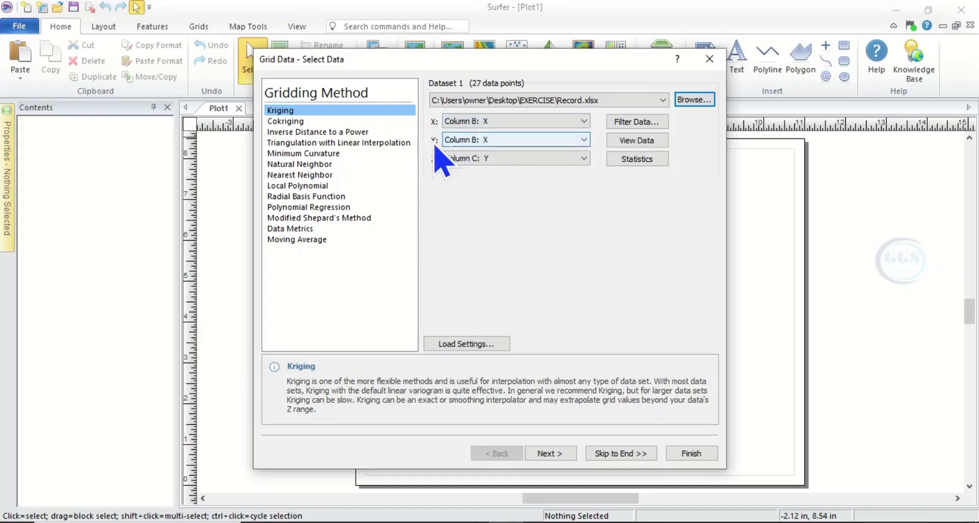
{"action": "left_click", "coordinate": [583, 139]}
{"action": "left_click", "coordinate": [483, 174]}
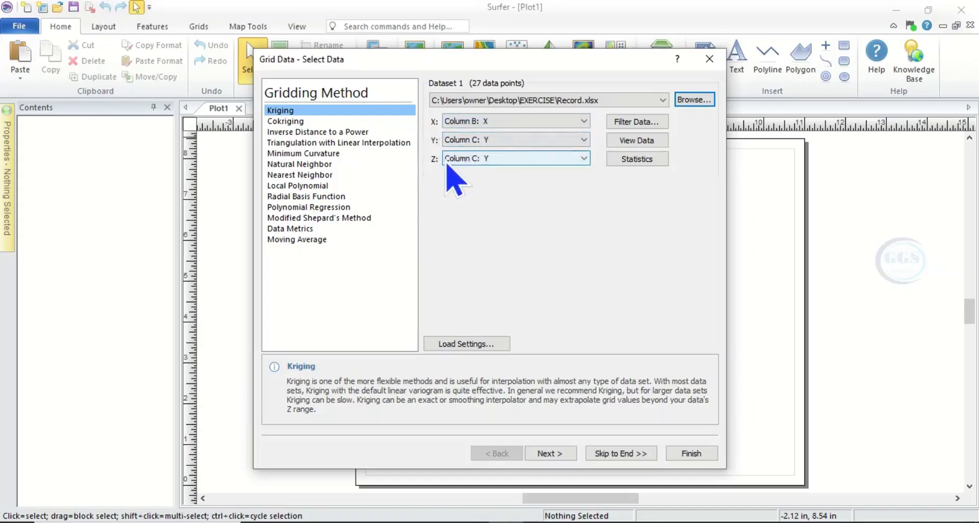
{"action": "left_click", "coordinate": [583, 158]}
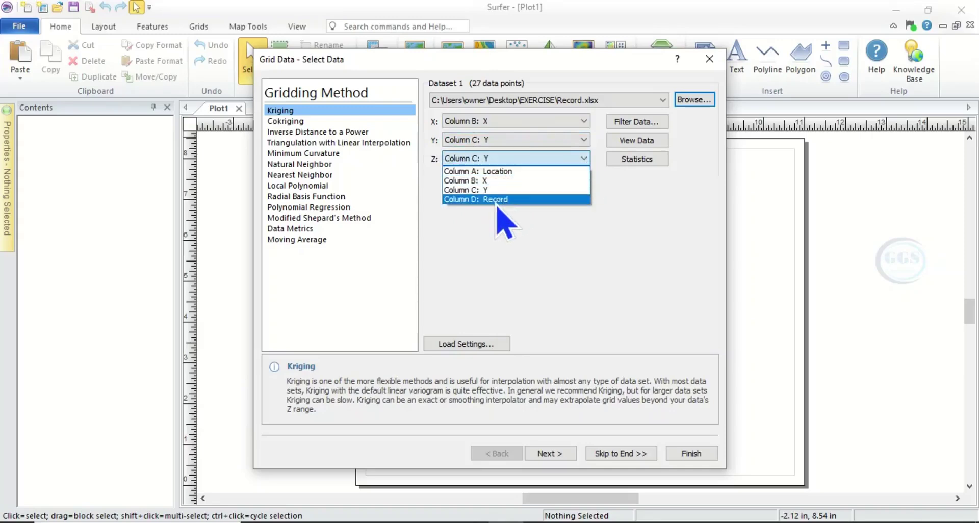
{"action": "left_click", "coordinate": [497, 199]}
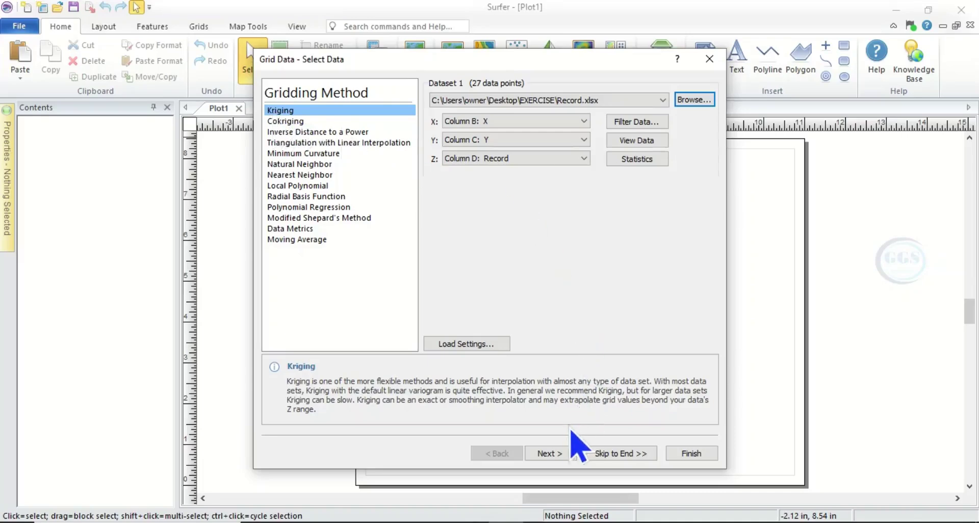
- Advance past the Variogram, Options and Cross Validation pages to the Kriging Output page
{"action": "left_click", "coordinate": [555, 454]}
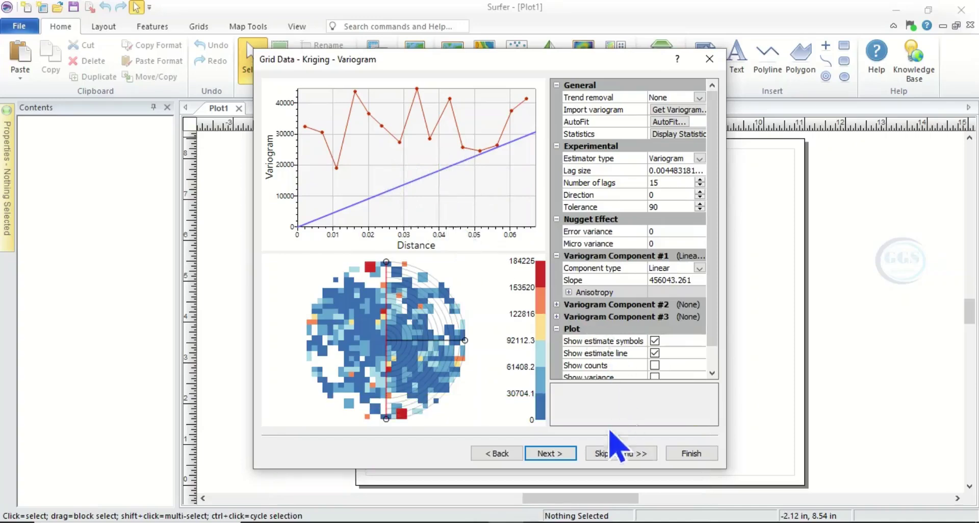
{"action": "left_click", "coordinate": [566, 453]}
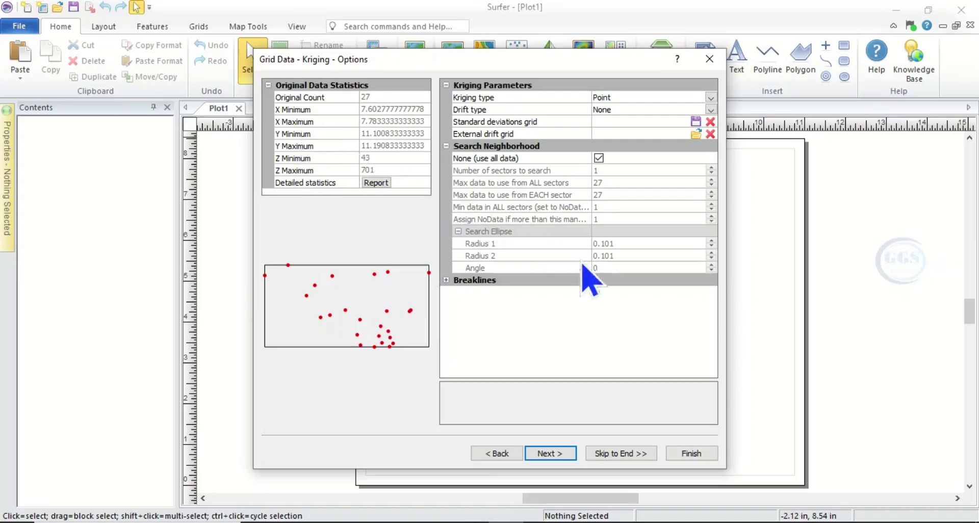
{"action": "left_click", "coordinate": [563, 449]}
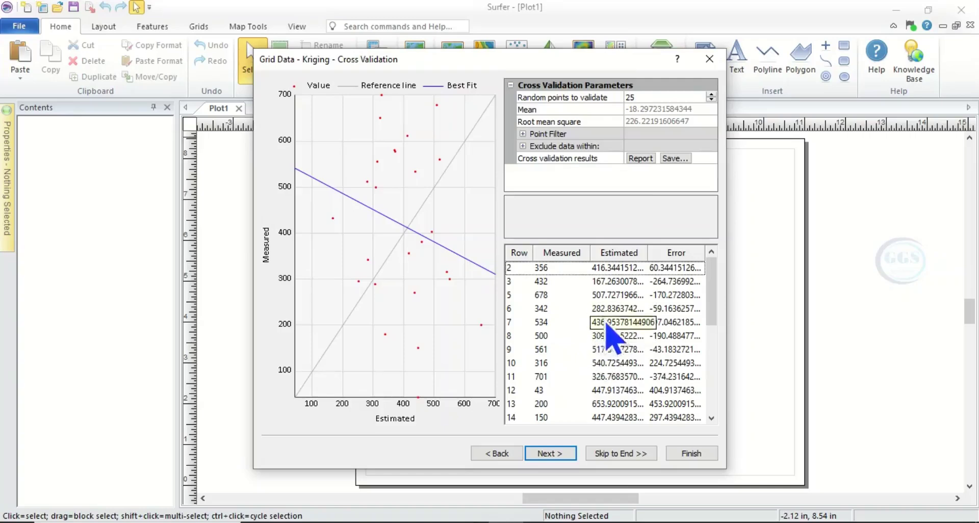
{"action": "left_click", "coordinate": [548, 453]}
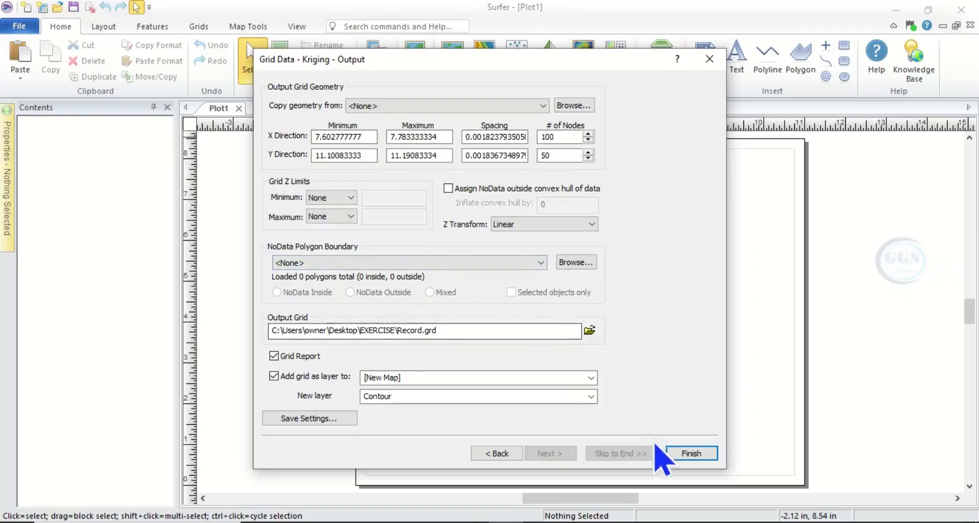
- Finish gridding to Record.grd, dismiss the confirmation, and close the report without saving
{"action": "left_click", "coordinate": [692, 454]}
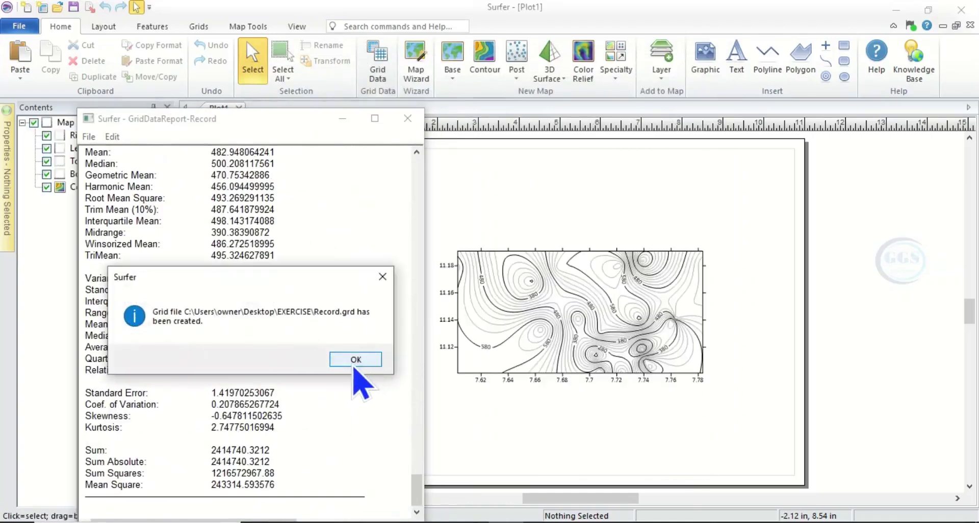
{"action": "left_click", "coordinate": [354, 364]}
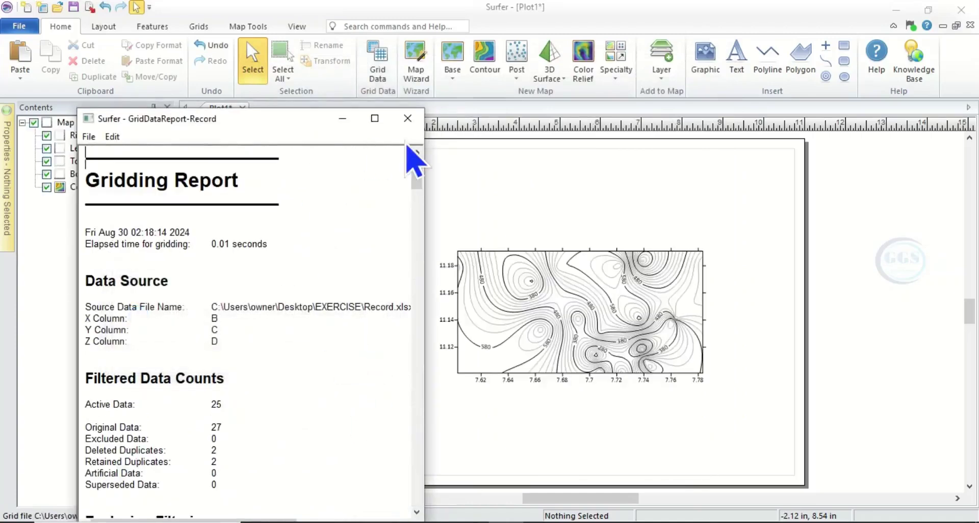
{"action": "left_click", "coordinate": [410, 126]}
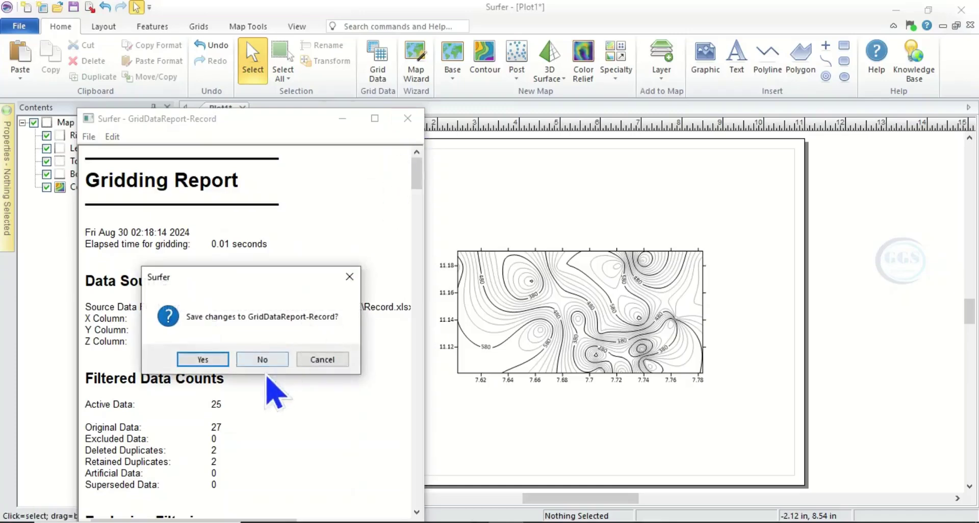
{"action": "left_click", "coordinate": [264, 360]}
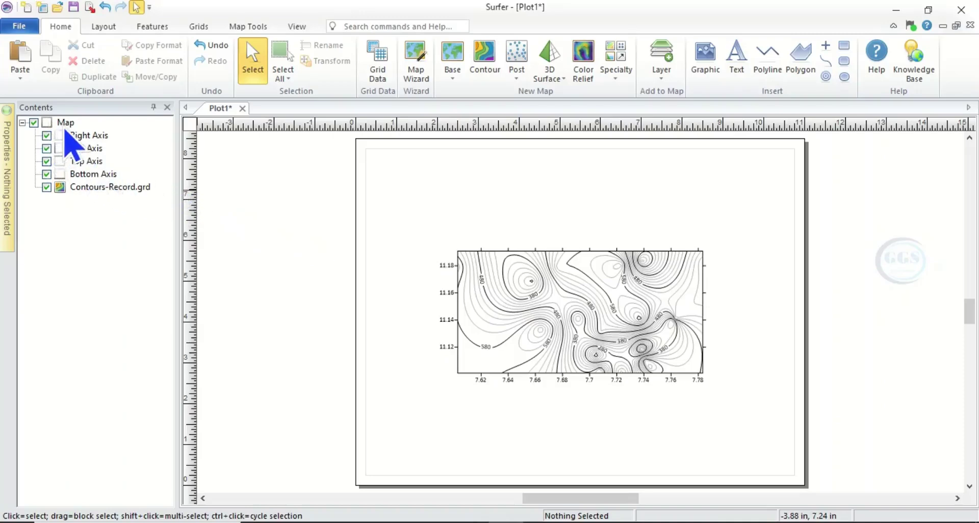
- Delete the whole Map from the Contents panel
{"action": "right_click", "coordinate": [64, 123]}
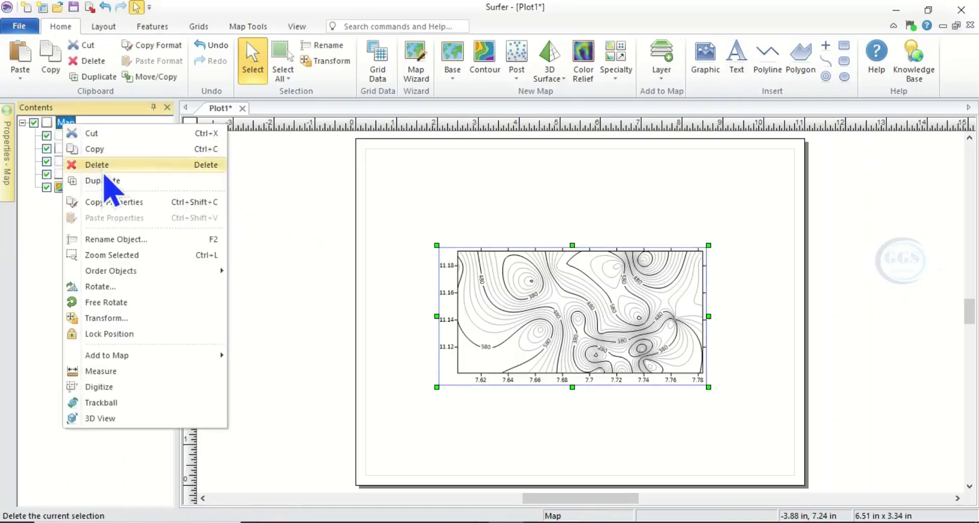
{"action": "left_click", "coordinate": [102, 166]}
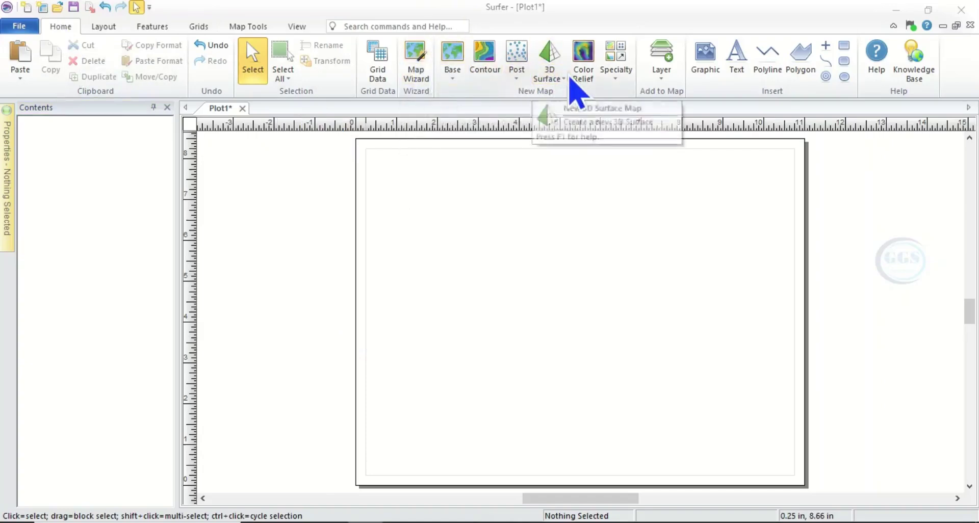
- Create a new contour map from the Record.grd grid file
{"action": "left_click", "coordinate": [492, 68]}
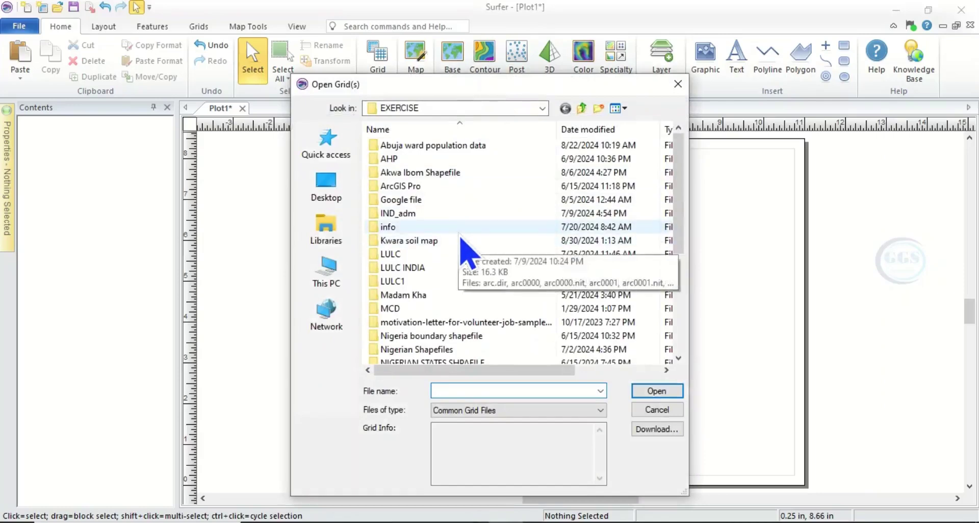
{"action": "scroll", "coordinate": [460, 236], "scroll_direction": "down", "scroll_amount": 5}
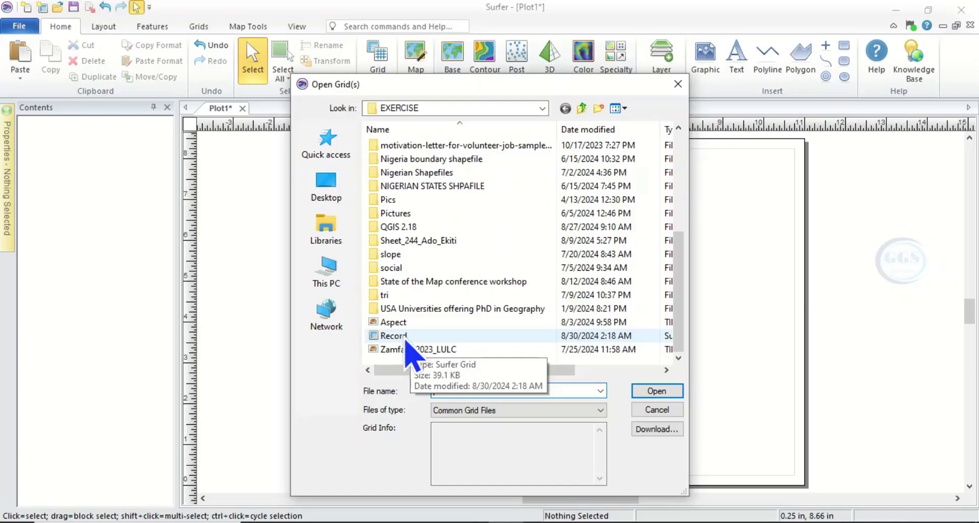
{"action": "left_click", "coordinate": [398, 338]}
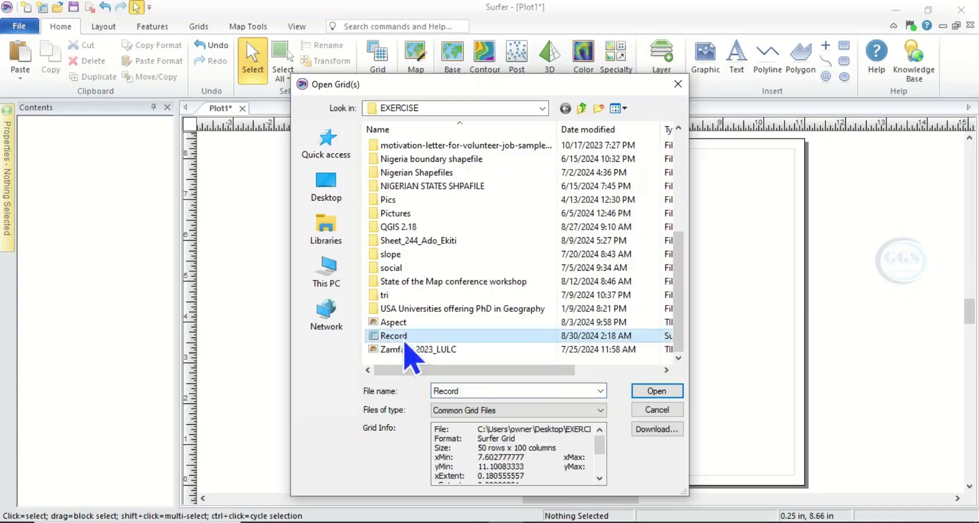
{"action": "left_click", "coordinate": [657, 394]}
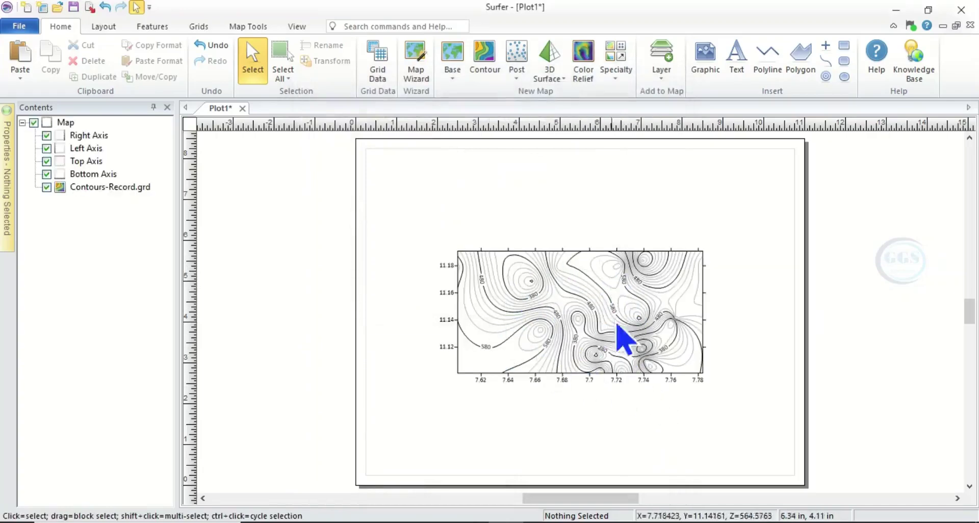
- Select the contour map and drag its handles outward to about 9.75 × 6.5 in
{"action": "scroll", "coordinate": [609, 313], "scroll_direction": "up", "scroll_amount": 4}
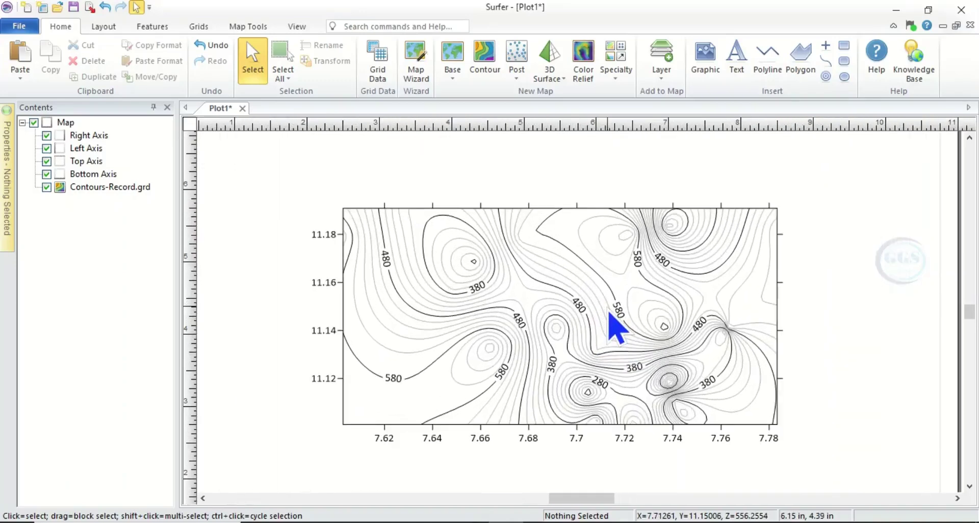
{"action": "scroll", "coordinate": [611, 324], "scroll_direction": "down", "scroll_amount": 1}
{"action": "left_click", "coordinate": [599, 324]}
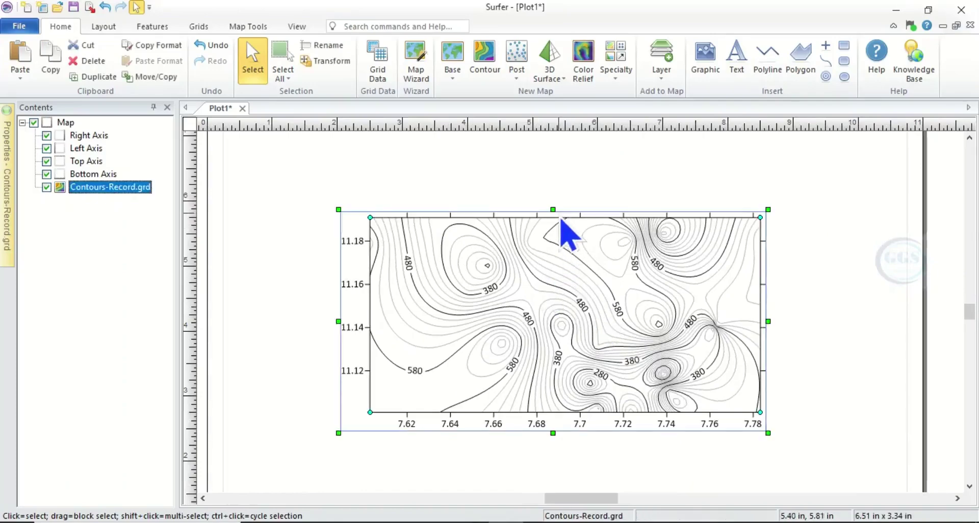
{"action": "scroll", "coordinate": [563, 227], "scroll_direction": "up", "scroll_amount": 2}
{"action": "scroll", "coordinate": [562, 225], "scroll_direction": "down", "scroll_amount": 3}
{"action": "scroll", "coordinate": [564, 236], "scroll_direction": "down", "scroll_amount": 2}
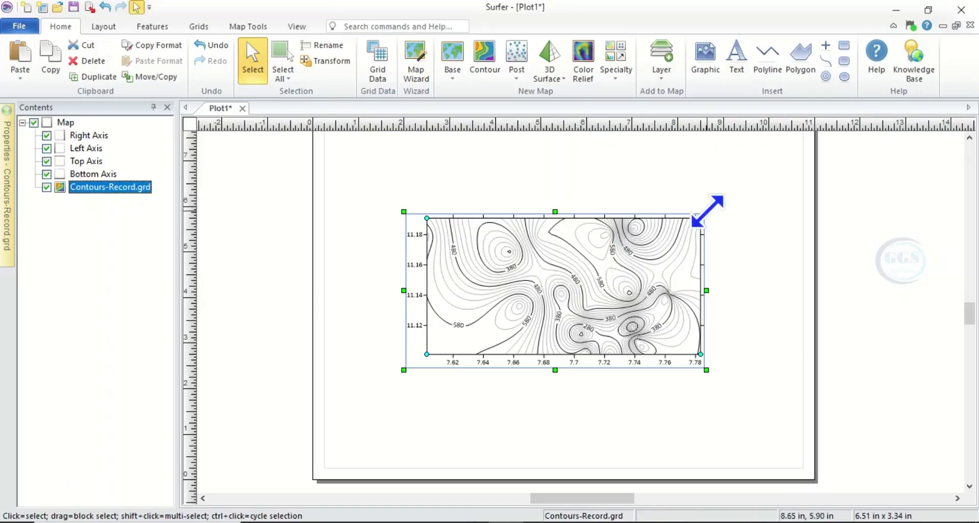
{"action": "left_click_drag", "start_coordinate": [706, 211], "coordinate": [798, 171]}
{"action": "left_click_drag", "start_coordinate": [405, 369], "coordinate": [332, 452]}
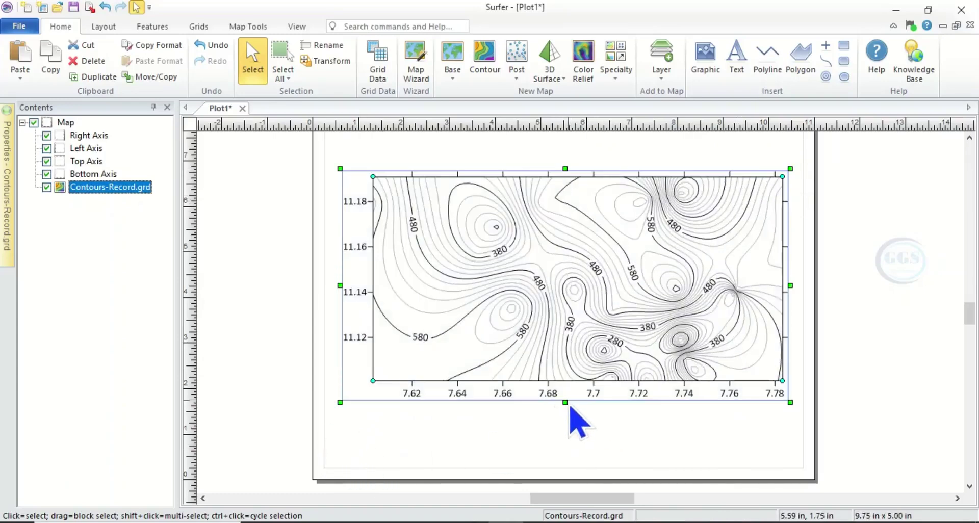
{"action": "left_click_drag", "start_coordinate": [565, 403], "coordinate": [563, 454]}
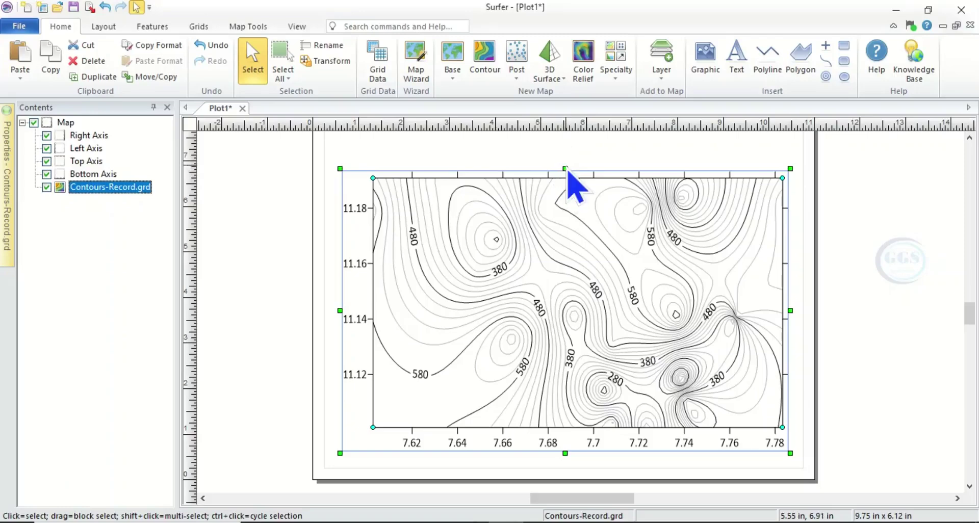
{"action": "left_click_drag", "start_coordinate": [565, 168], "coordinate": [568, 148]}
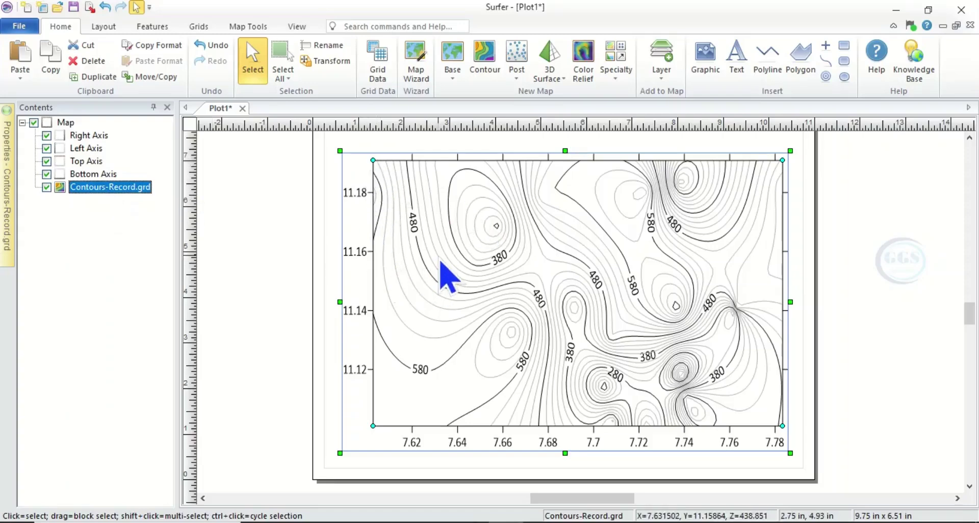
- Show the Contours-Record.grd General properties with the Fault line section expanded
{"action": "mouse_move", "coordinate": [4, 162]}
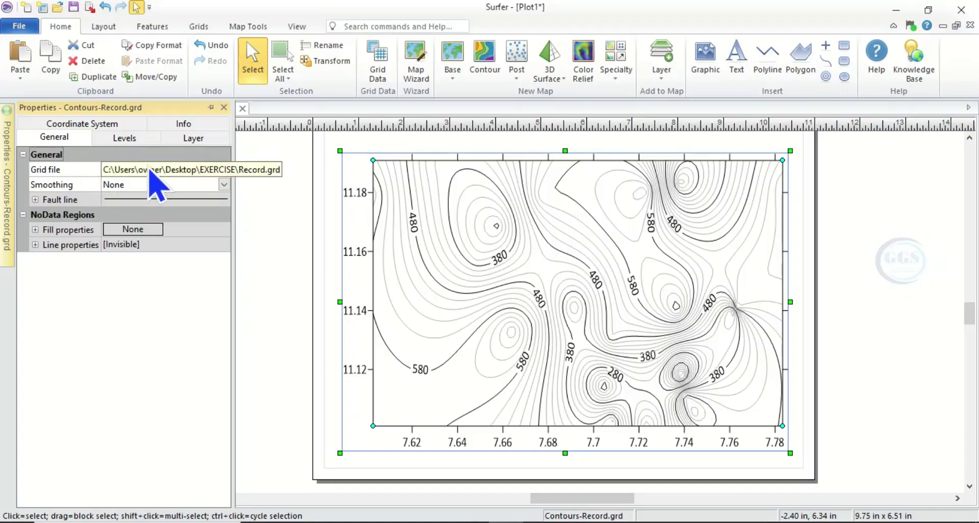
{"action": "left_click", "coordinate": [183, 174]}
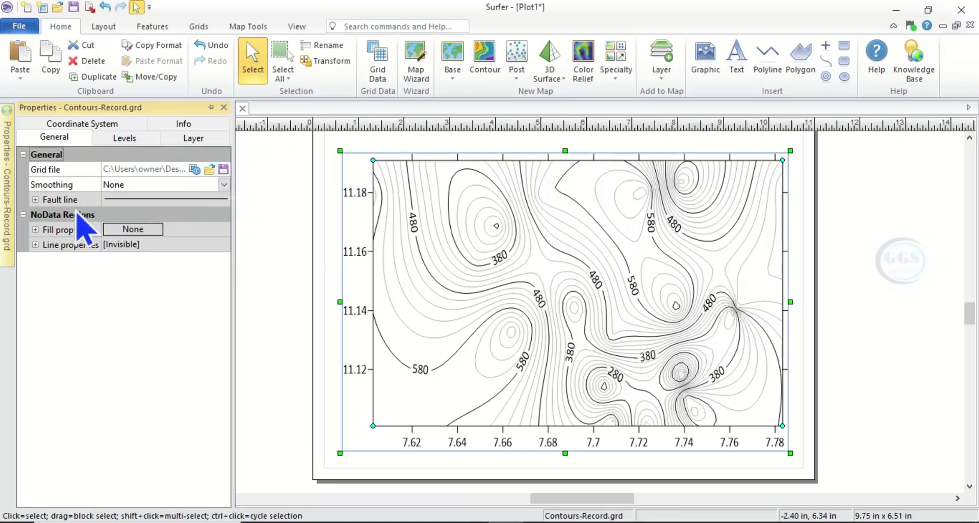
{"action": "left_click", "coordinate": [36, 203]}
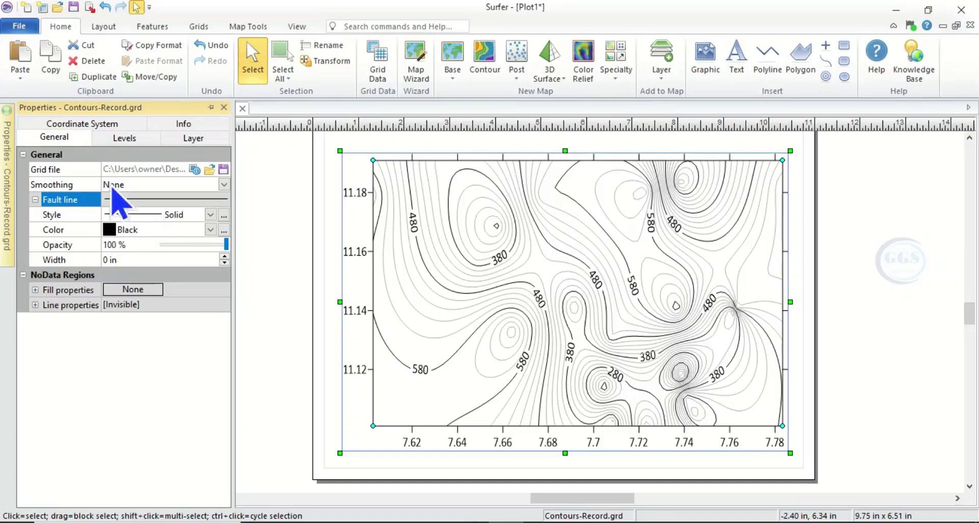
- Try major contours every 4, 3 and 2 lines, then restore every fifth line
{"action": "left_click", "coordinate": [123, 138]}
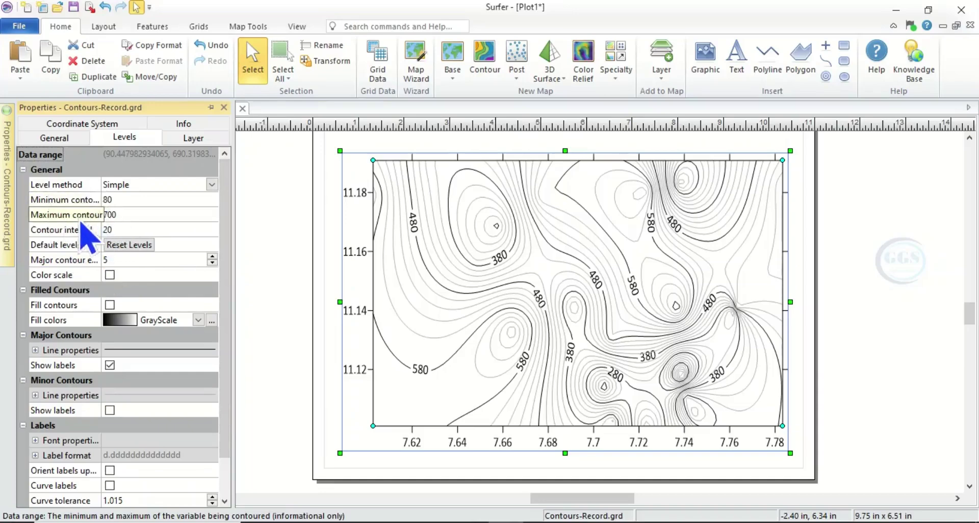
{"action": "left_click", "coordinate": [212, 263]}
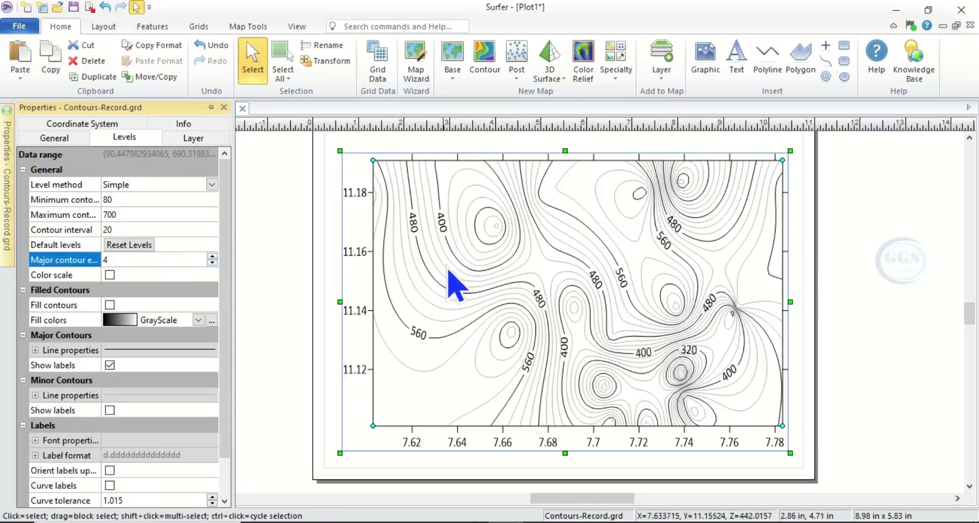
{"action": "left_click", "coordinate": [212, 263]}
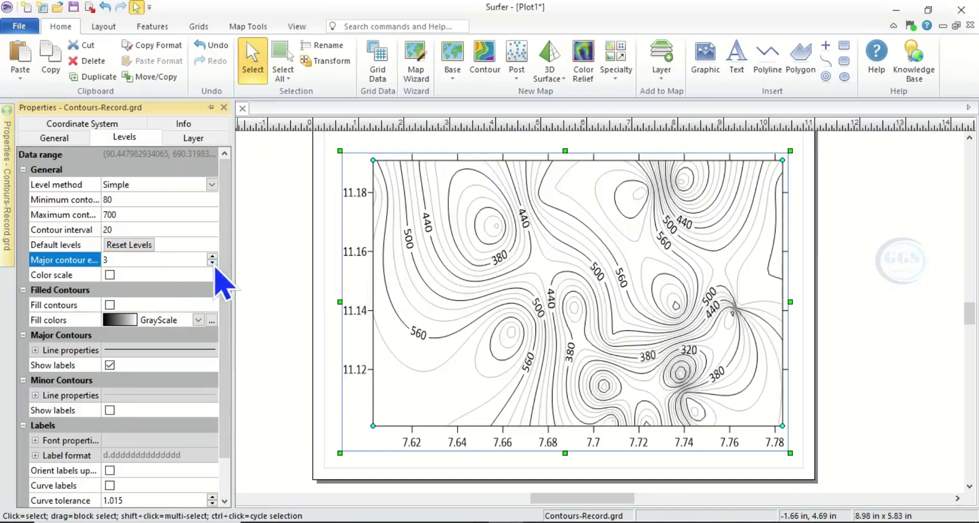
{"action": "left_click", "coordinate": [212, 263]}
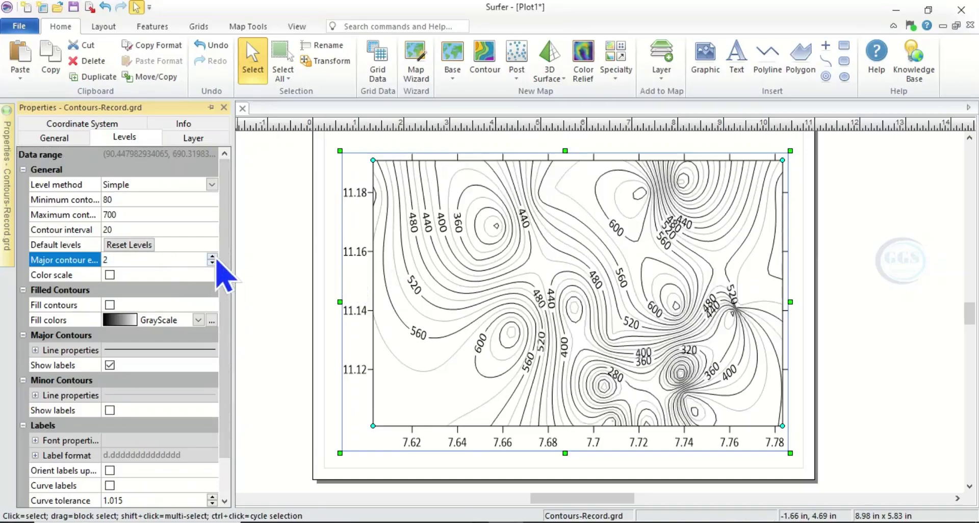
{"action": "left_click", "coordinate": [212, 256]}
{"action": "left_click", "coordinate": [212, 256]}
{"action": "left_click", "coordinate": [212, 256]}
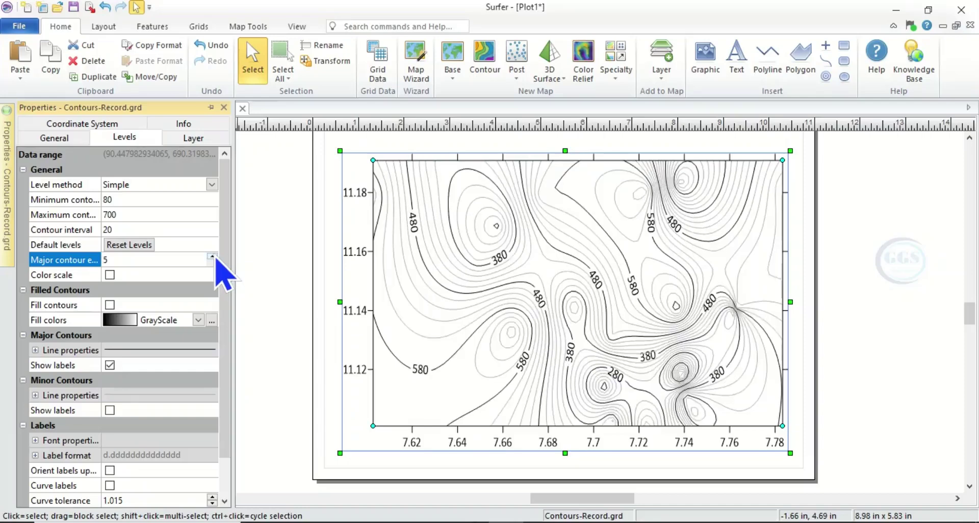
- Add an 80–680 color scale bar, move it closer to the map, and reselect the contours
{"action": "left_click", "coordinate": [110, 275]}
{"action": "left_click_drag", "start_coordinate": [818, 265], "coordinate": [791, 255]}
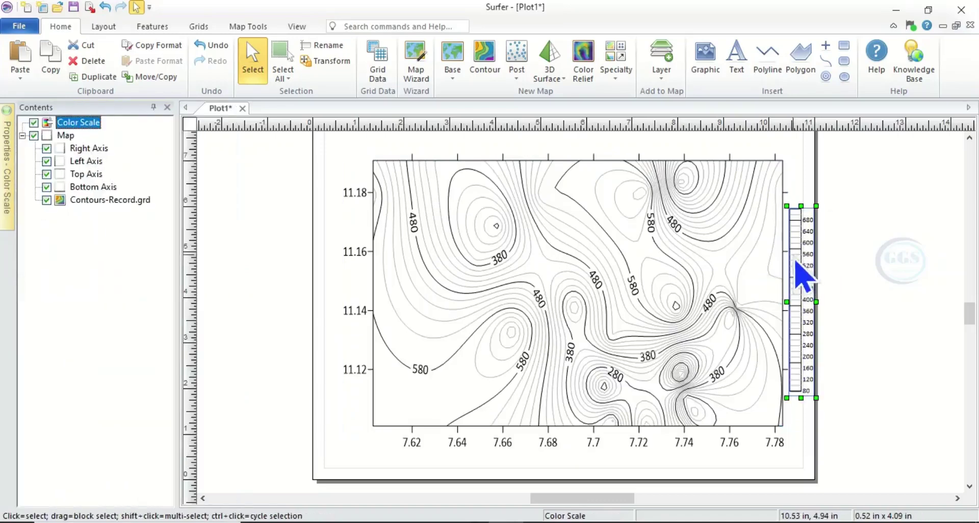
{"action": "left_click", "coordinate": [112, 200]}
{"action": "mouse_move", "coordinate": [6, 204]}
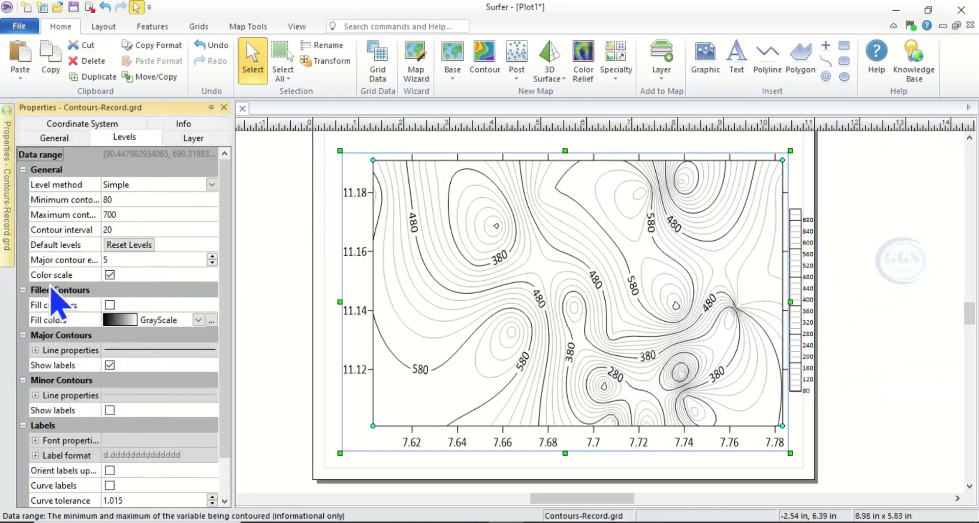
- Fill the contours with color, trying Rainbow and Rainbow3 before settling on Rainbow
{"action": "left_click", "coordinate": [110, 304]}
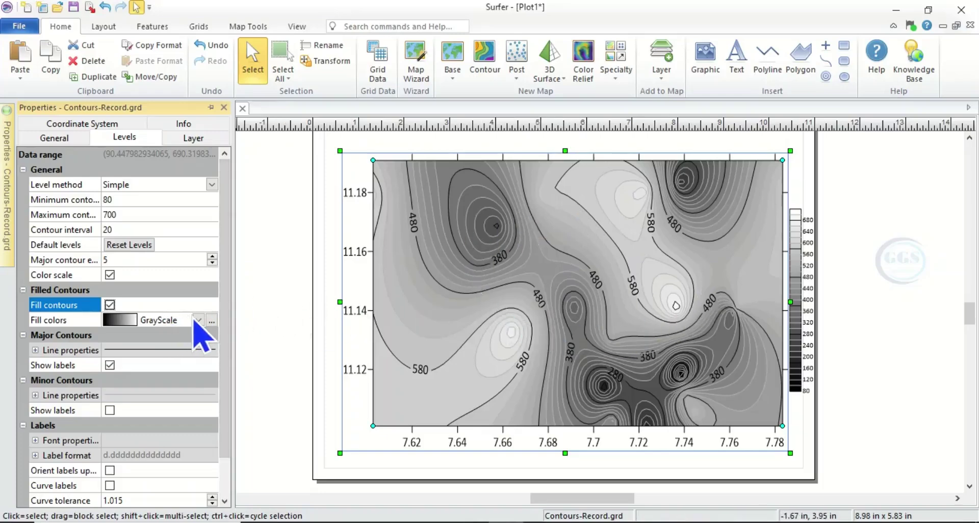
{"action": "left_click", "coordinate": [199, 320]}
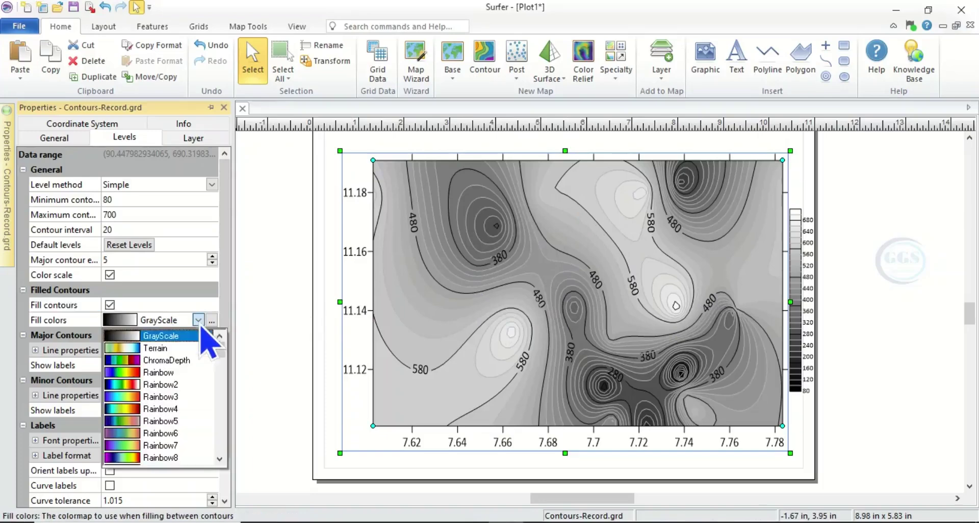
{"action": "left_click", "coordinate": [134, 377]}
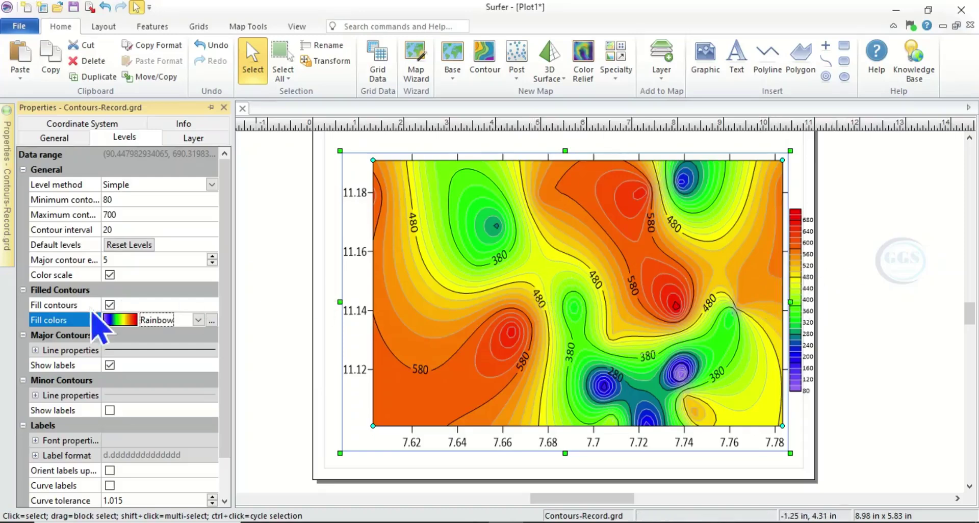
{"action": "left_click", "coordinate": [198, 320]}
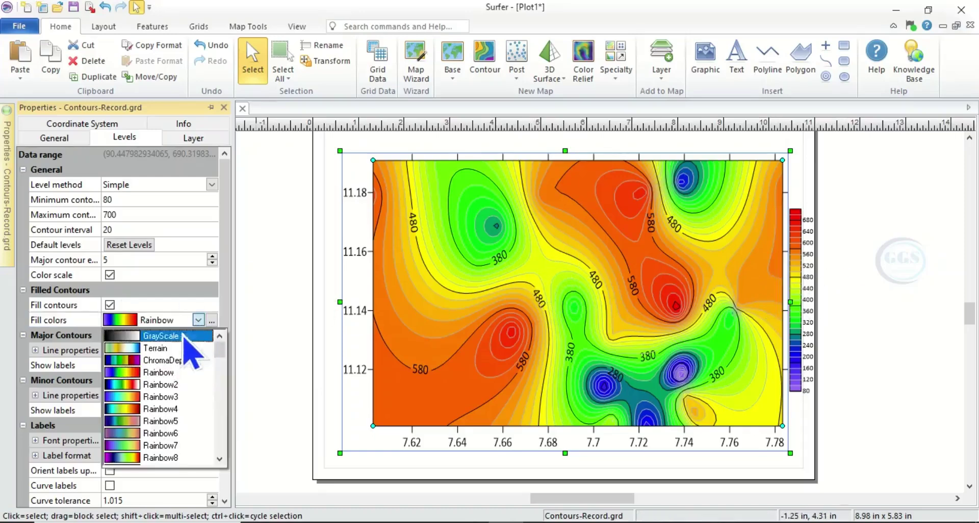
{"action": "left_click", "coordinate": [129, 400]}
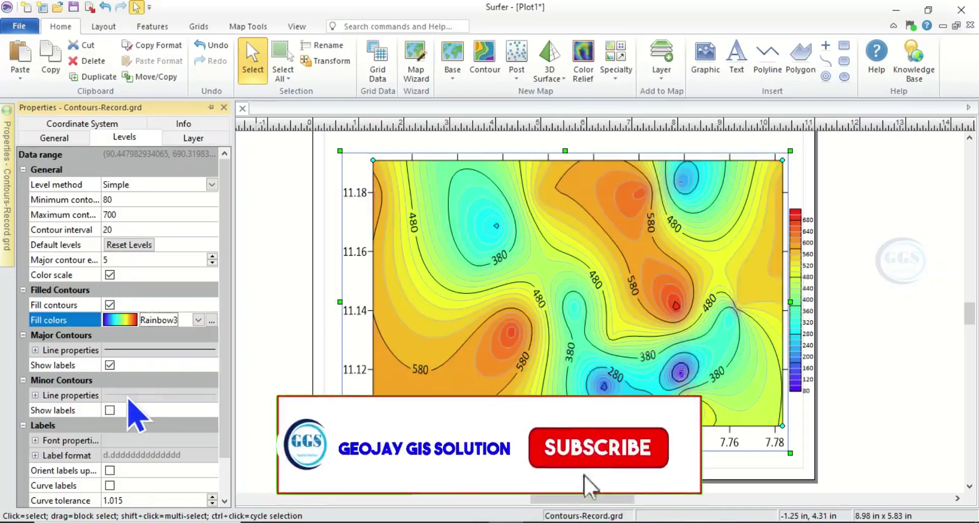
{"action": "left_click", "coordinate": [198, 320]}
{"action": "left_click", "coordinate": [134, 372]}
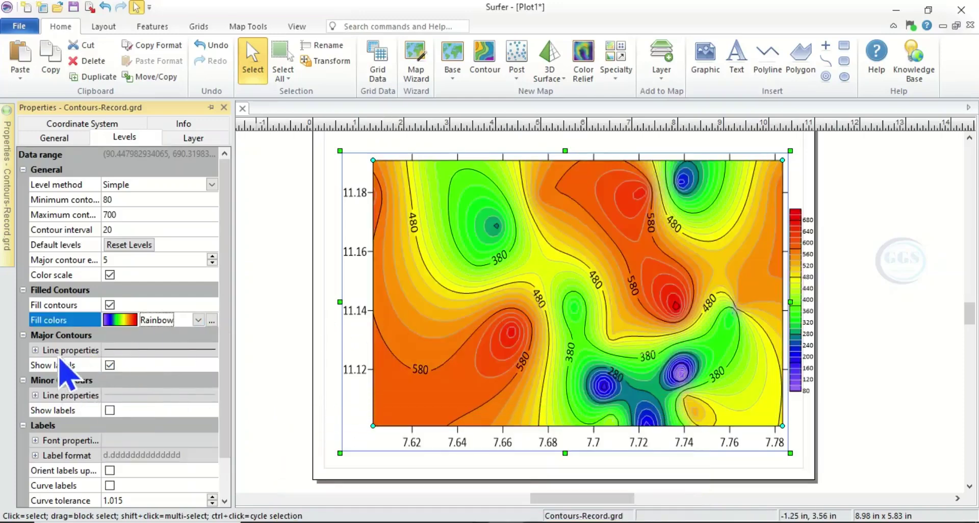
- Thicken the major contour lines to 0.03 in
{"action": "left_click", "coordinate": [35, 351]}
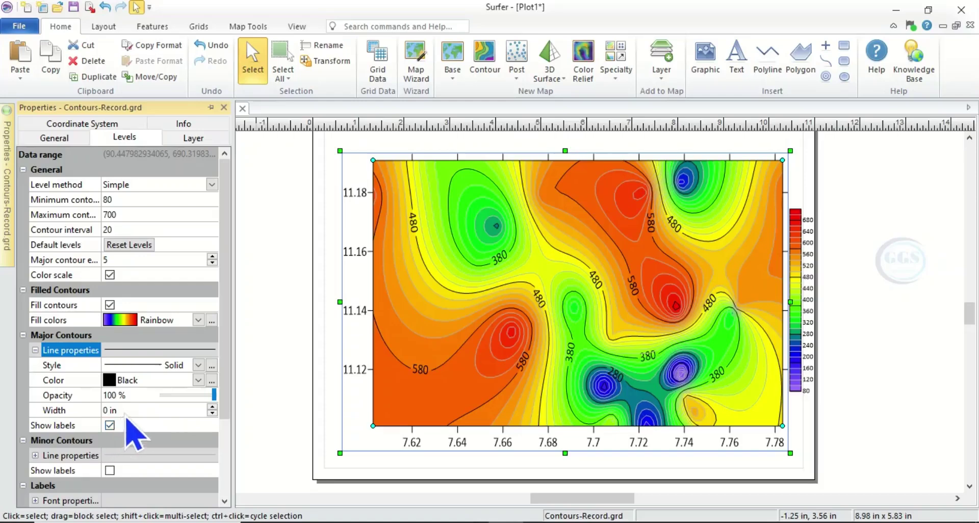
{"action": "left_click", "coordinate": [212, 408]}
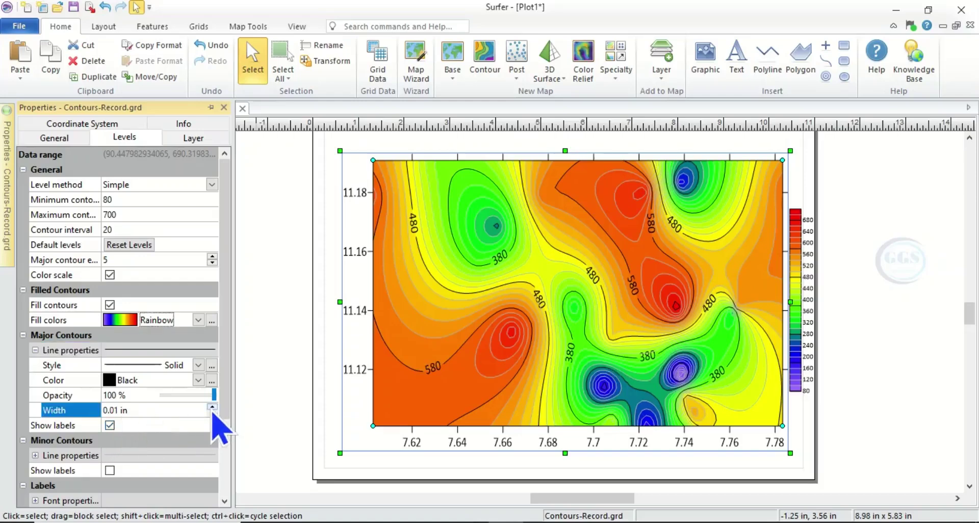
{"action": "left_click", "coordinate": [211, 408]}
{"action": "left_click", "coordinate": [212, 407]}
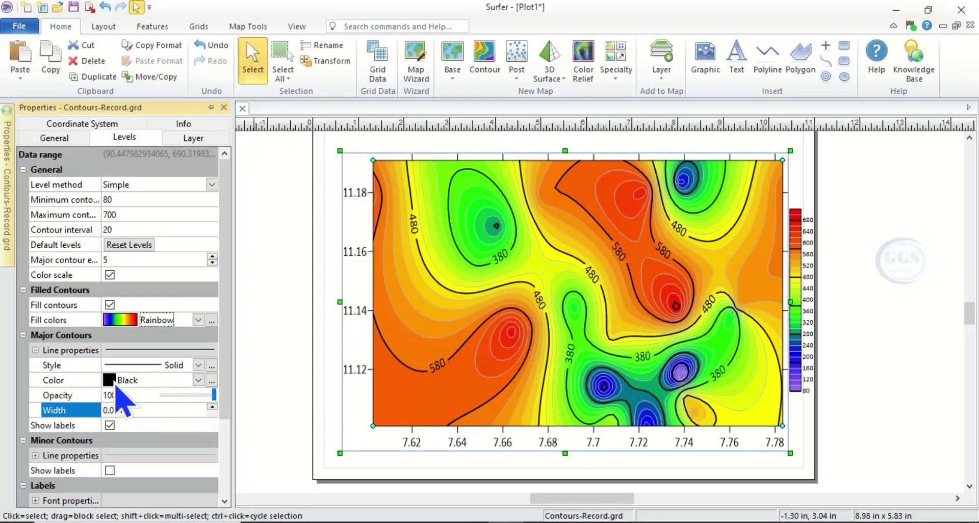
- Turn minor contour labels on, then back off, so only major contours are labelled
{"action": "scroll", "coordinate": [132, 407], "scroll_direction": "down", "scroll_amount": 1}
{"action": "scroll", "coordinate": [128, 388], "scroll_direction": "down", "scroll_amount": 1}
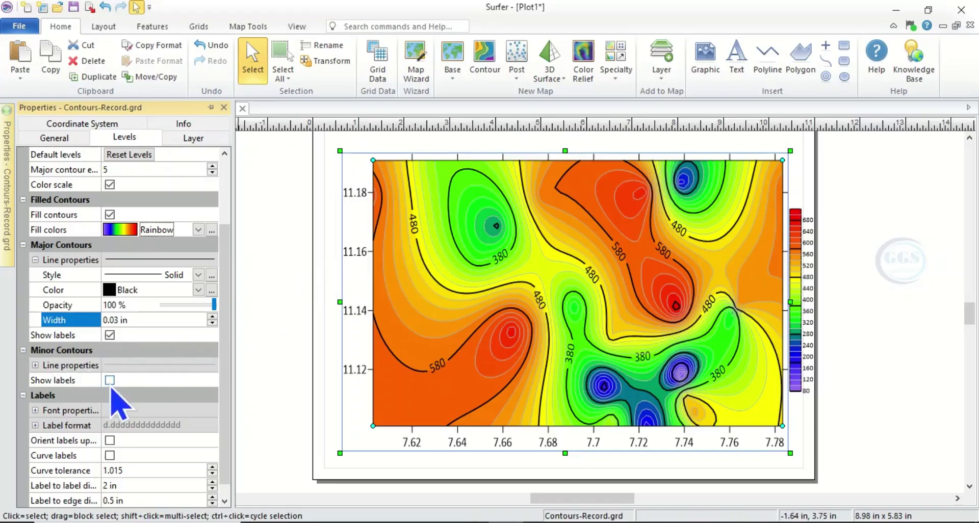
{"action": "left_click", "coordinate": [110, 380]}
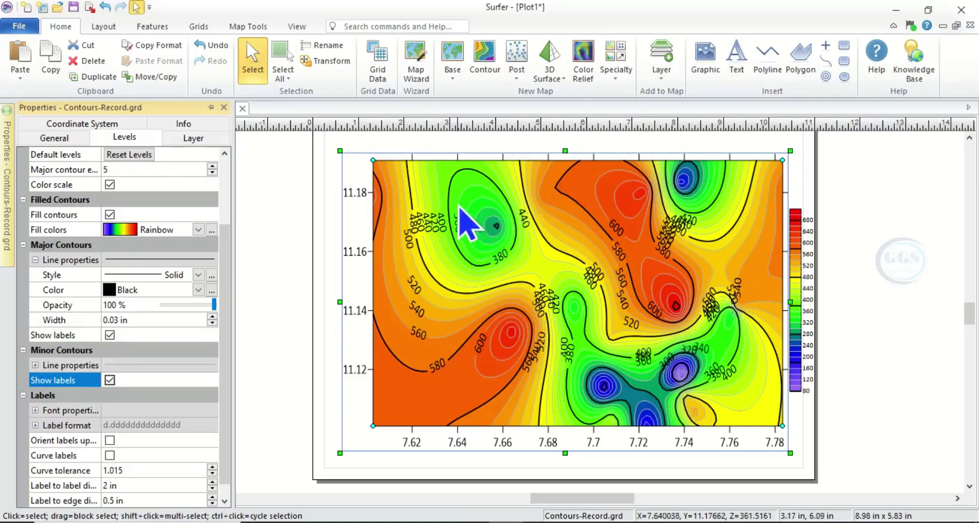
{"action": "left_click", "coordinate": [111, 380]}
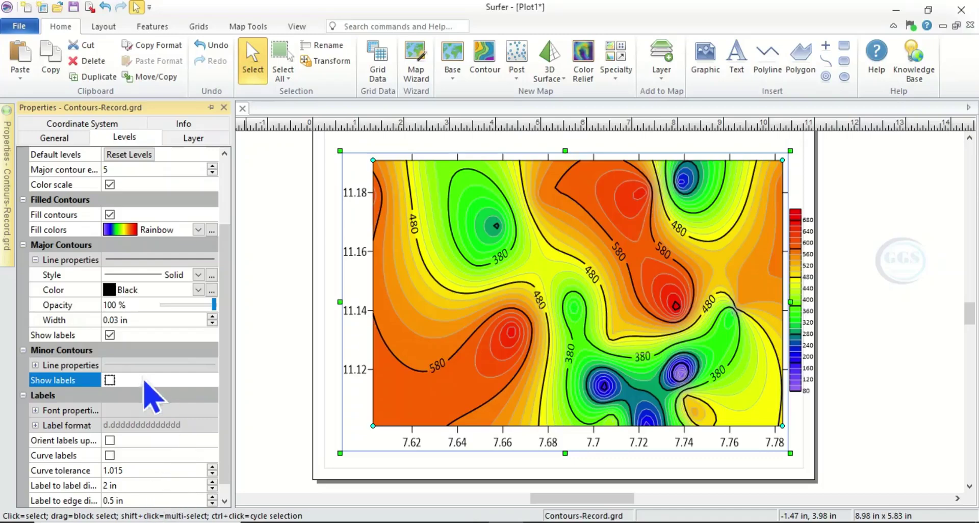
- Make the 11-point Calibri contour labels bold
{"action": "scroll", "coordinate": [139, 372], "scroll_direction": "down", "scroll_amount": 1}
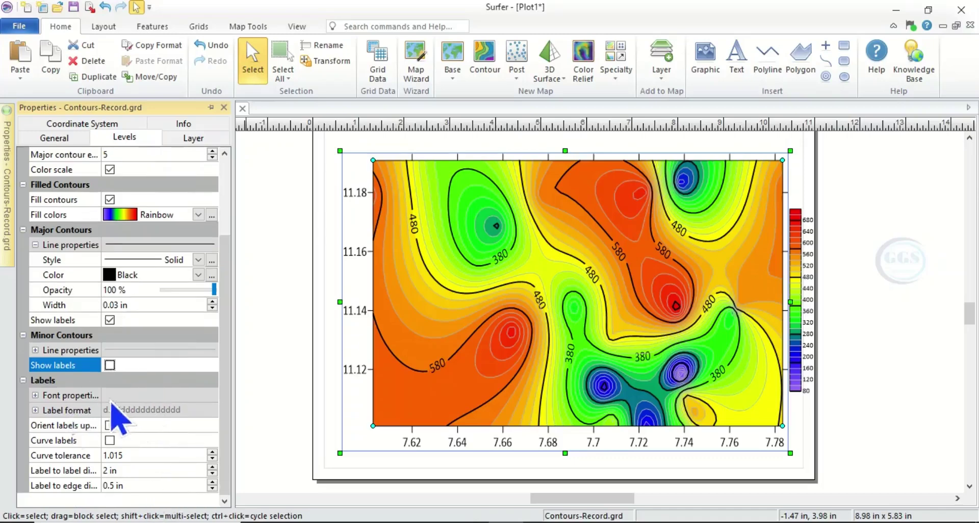
{"action": "left_click", "coordinate": [35, 396]}
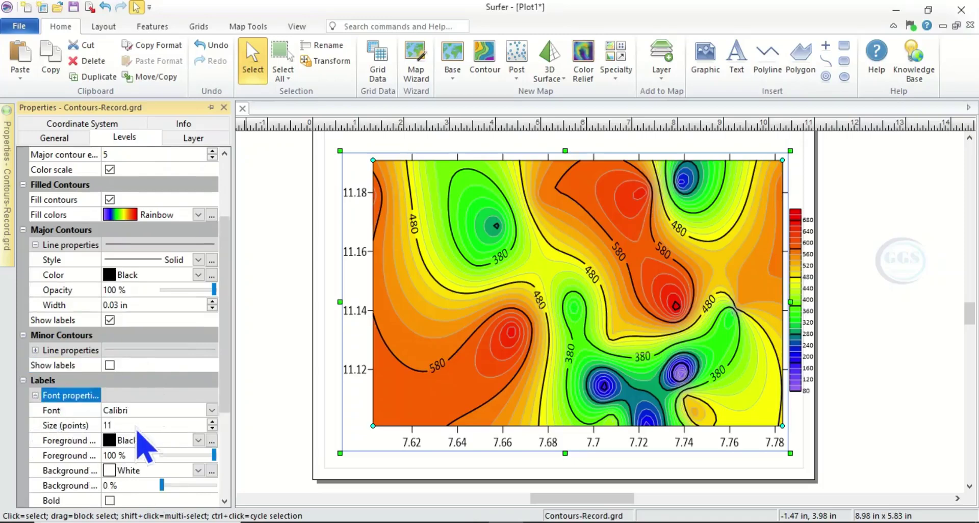
{"action": "scroll", "coordinate": [76, 431], "scroll_direction": "down", "scroll_amount": 3}
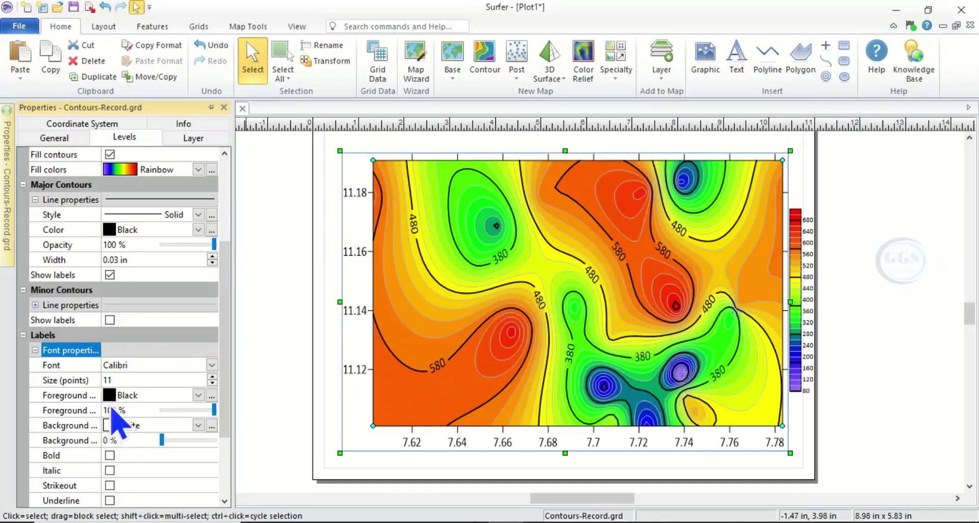
{"action": "left_click", "coordinate": [113, 459]}
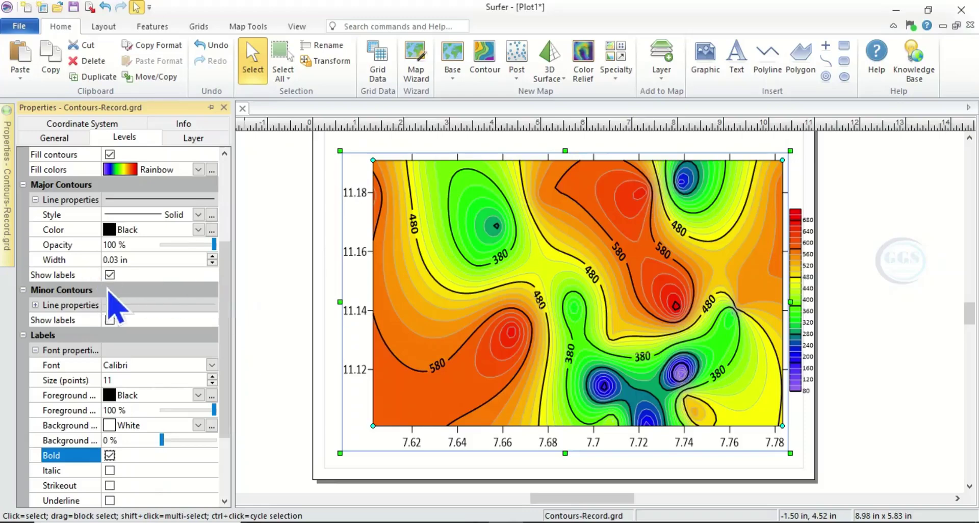
{"action": "scroll", "coordinate": [114, 306], "scroll_direction": "up", "scroll_amount": 1}
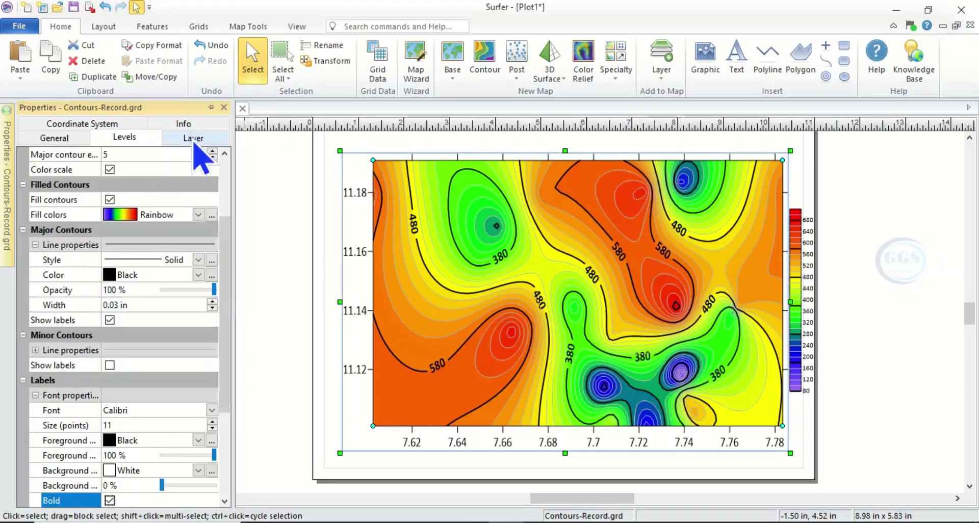
- Lower the Contours-Record.grd layer opacity to 88% and deselect the map
{"action": "left_click", "coordinate": [196, 139]}
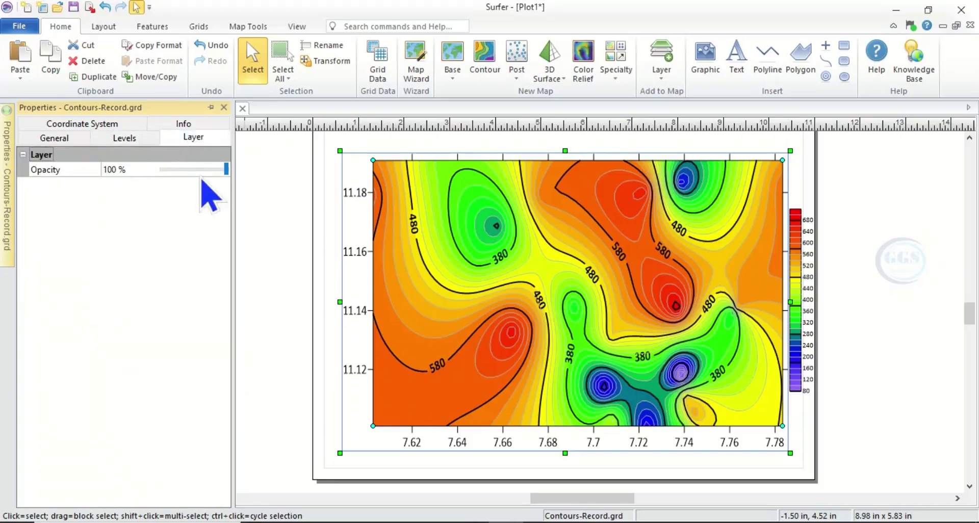
{"action": "mouse_move", "coordinate": [227, 170]}
{"action": "left_mouse_down"}
{"action": "mouse_move", "coordinate": [198, 174]}
{"action": "mouse_move", "coordinate": [226, 175]}
{"action": "left_mouse_up"}
{"action": "left_click", "coordinate": [279, 227]}
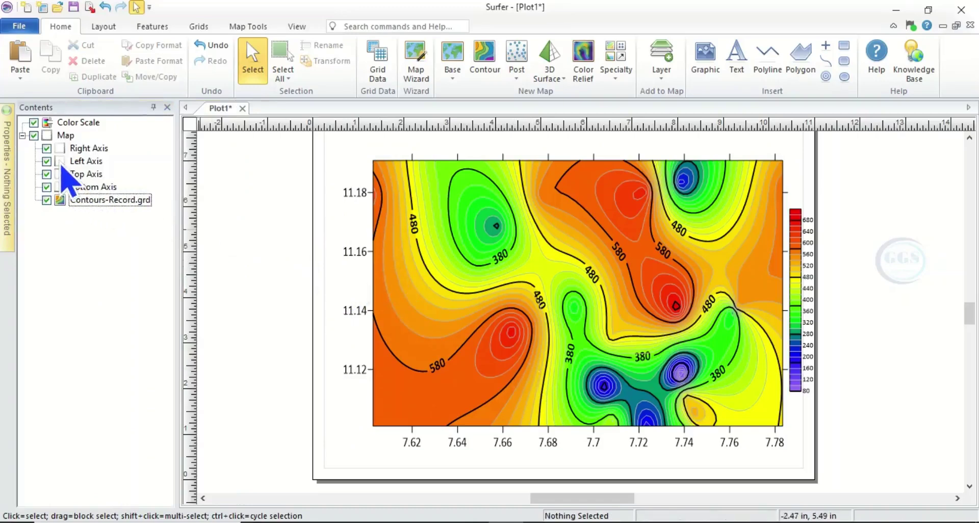
- Review the left axis ticks and labels and set its tick labels to read horizontally
{"action": "left_click", "coordinate": [61, 164]}
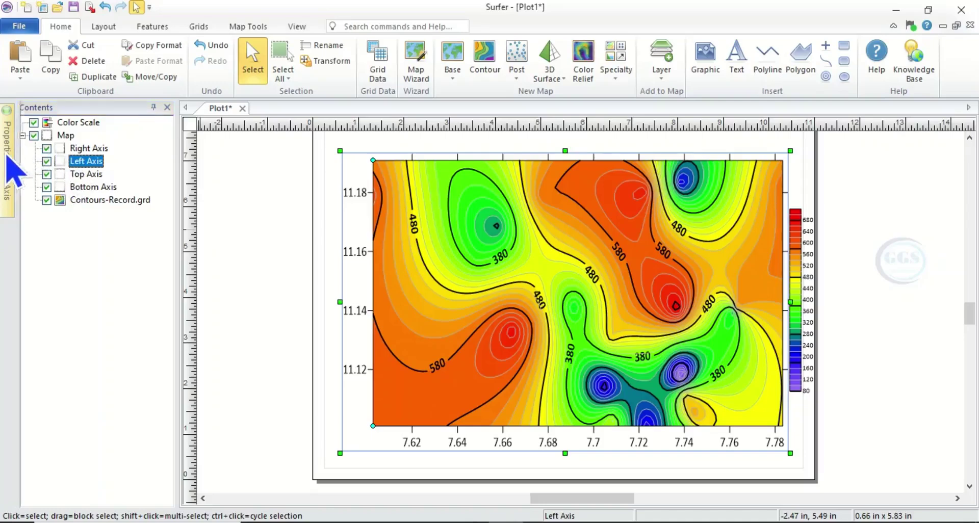
{"action": "mouse_move", "coordinate": [7, 165]}
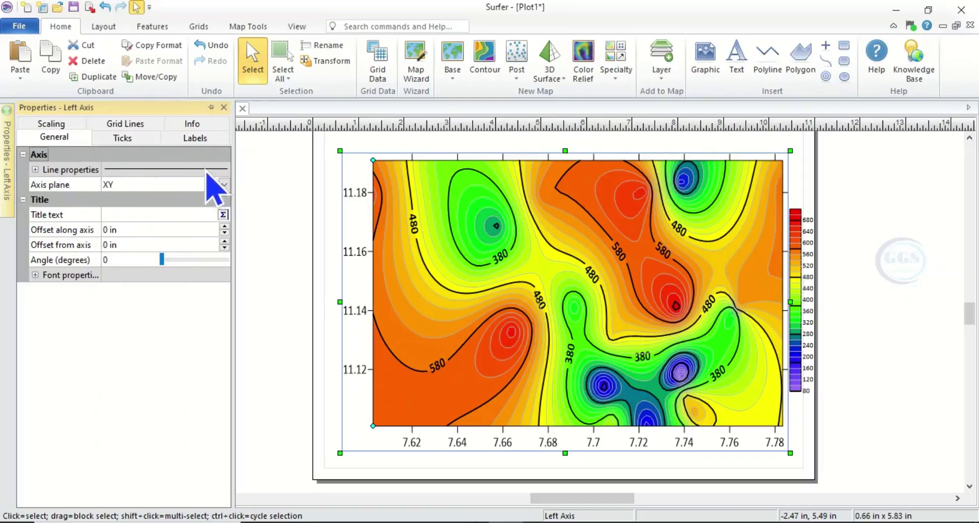
{"action": "left_click", "coordinate": [126, 142]}
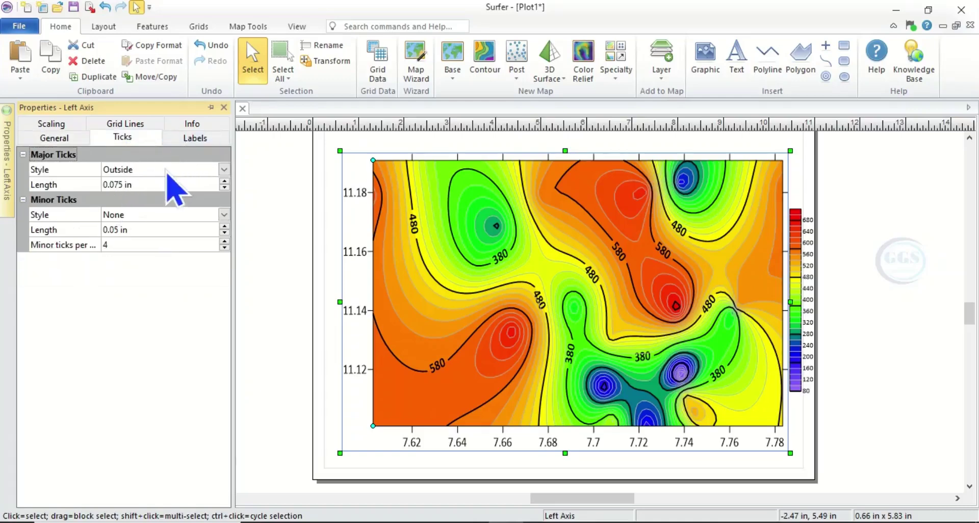
{"action": "left_click", "coordinate": [197, 138]}
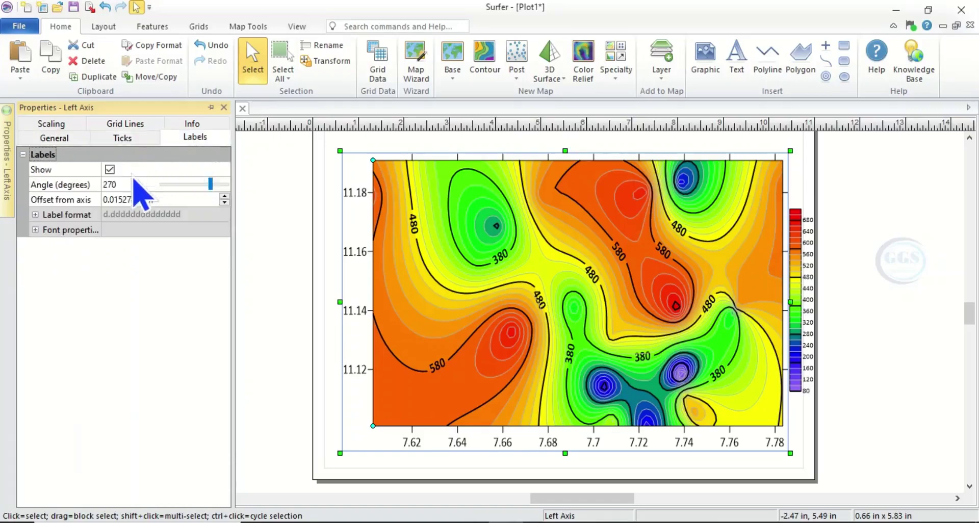
{"action": "mouse_move", "coordinate": [211, 185]}
{"action": "left_mouse_down"}
{"action": "mouse_move", "coordinate": [200, 193]}
{"action": "mouse_move", "coordinate": [213, 200]}
{"action": "mouse_move", "coordinate": [199, 199]}
{"action": "left_mouse_up"}
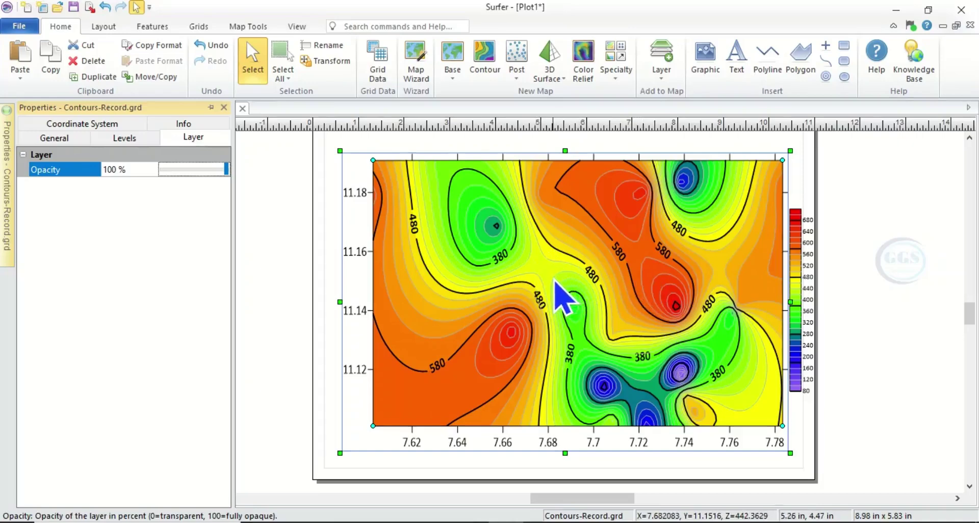
- Deselect the map on empty page space to bring back the Contents tree
{"action": "left_click", "coordinate": [871, 280]}
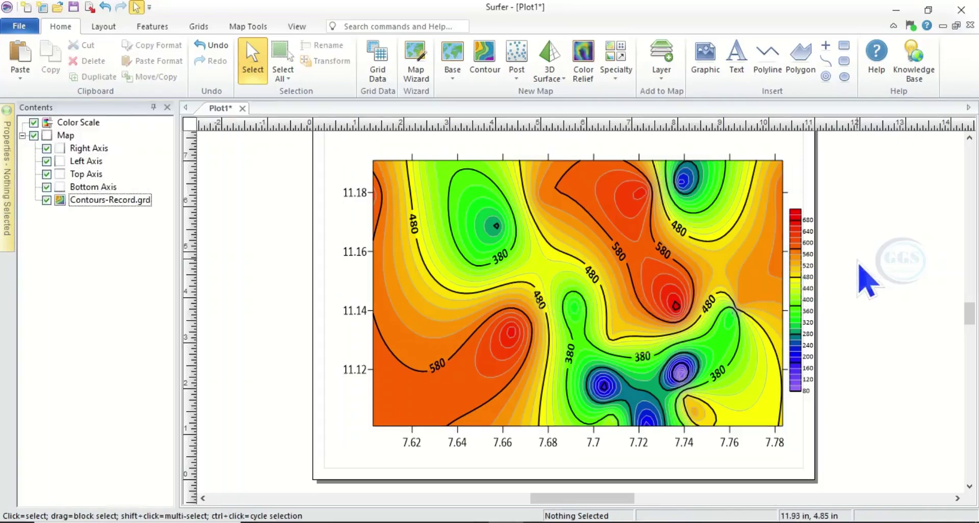